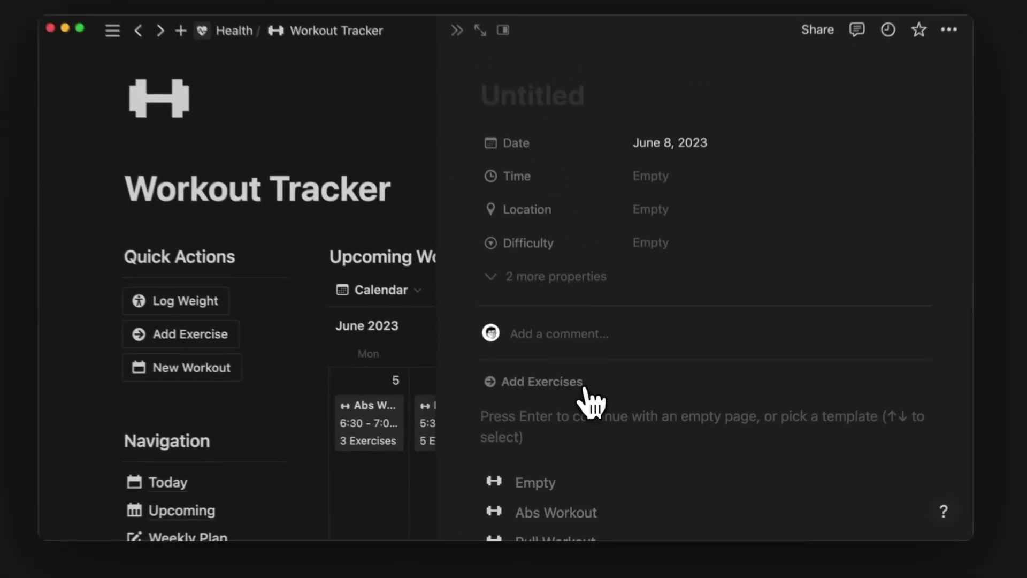
- Apply the Pull Workout template, then browse Exercise Groups to the Biceps Curls page
{"action": "left_click", "coordinate": [592, 315]}
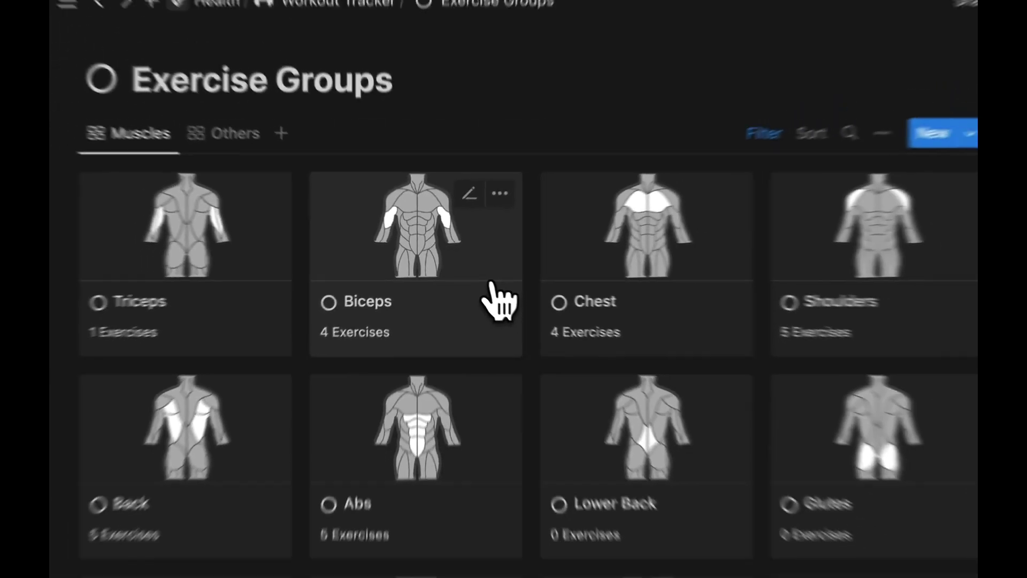
{"action": "left_click", "coordinate": [490, 283]}
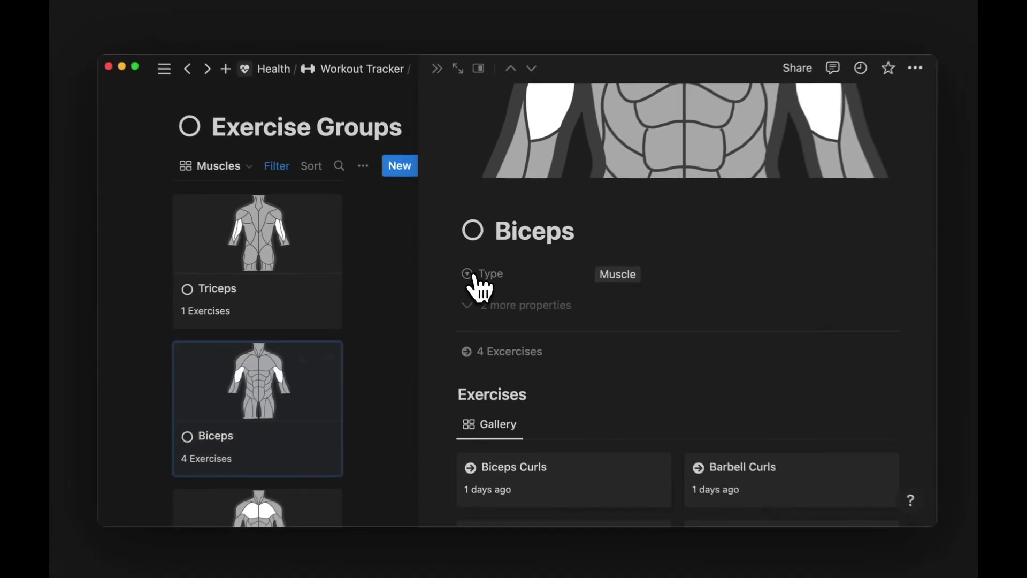
{"action": "scroll", "coordinate": [476, 287], "scroll_direction": "down", "scroll_amount": 3}
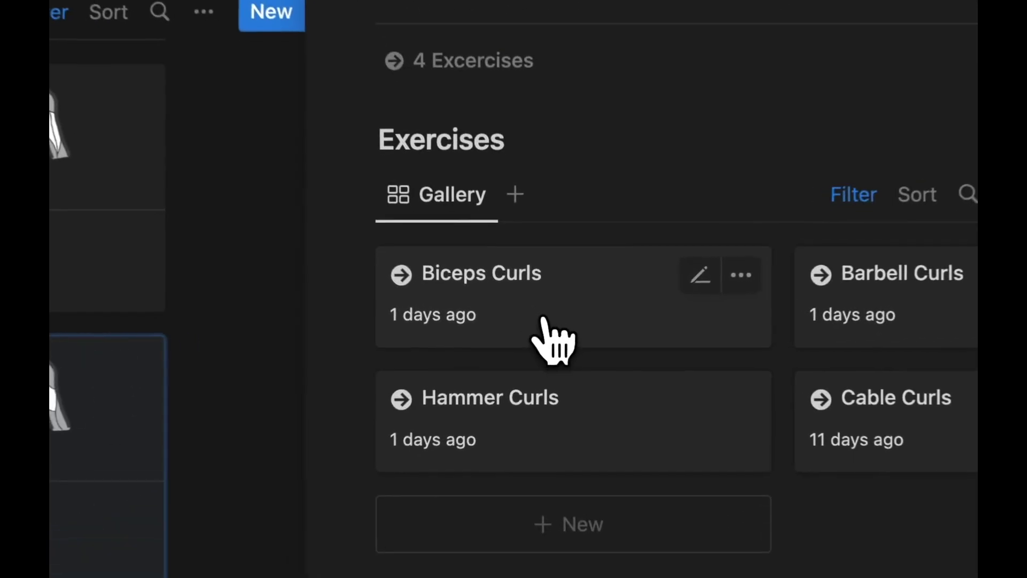
{"action": "left_click", "coordinate": [529, 317]}
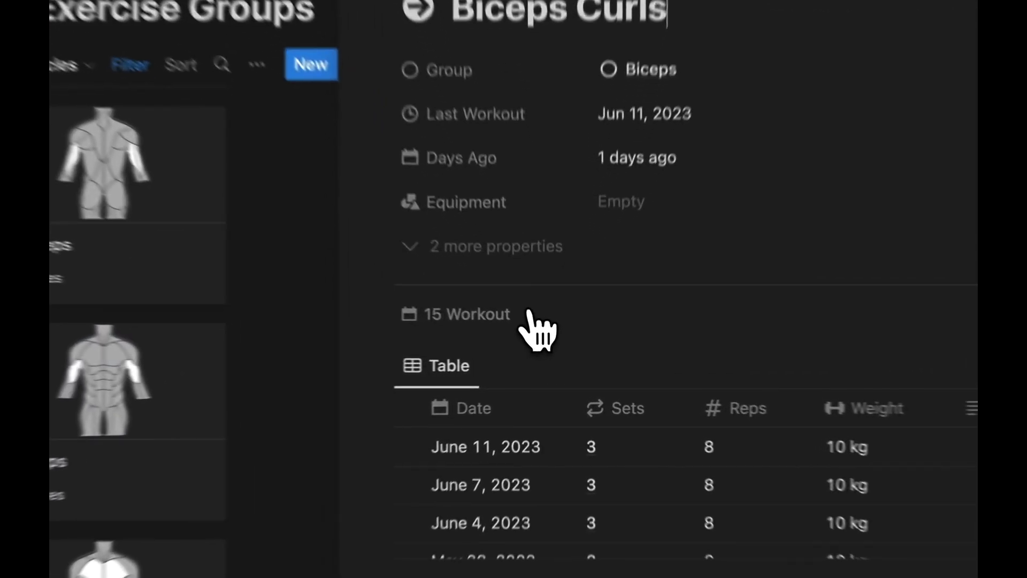
{"action": "scroll", "coordinate": [549, 341], "scroll_direction": "down", "scroll_amount": 3}
{"action": "scroll", "coordinate": [549, 341], "scroll_direction": "down", "scroll_amount": 2}
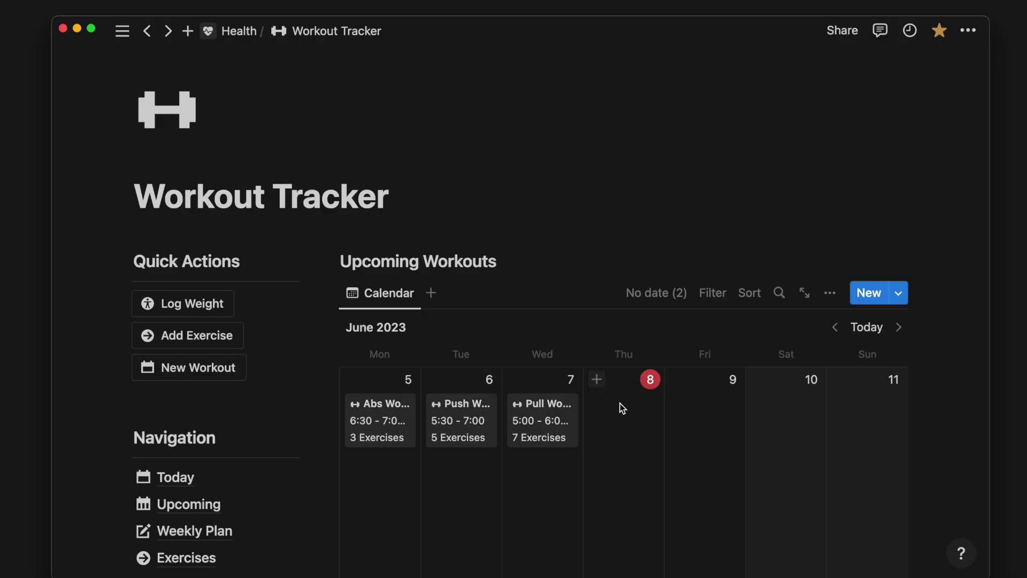
{"action": "scroll", "coordinate": [620, 408], "scroll_direction": "down", "scroll_amount": 3}
{"action": "scroll", "coordinate": [620, 407], "scroll_direction": "down", "scroll_amount": 2}
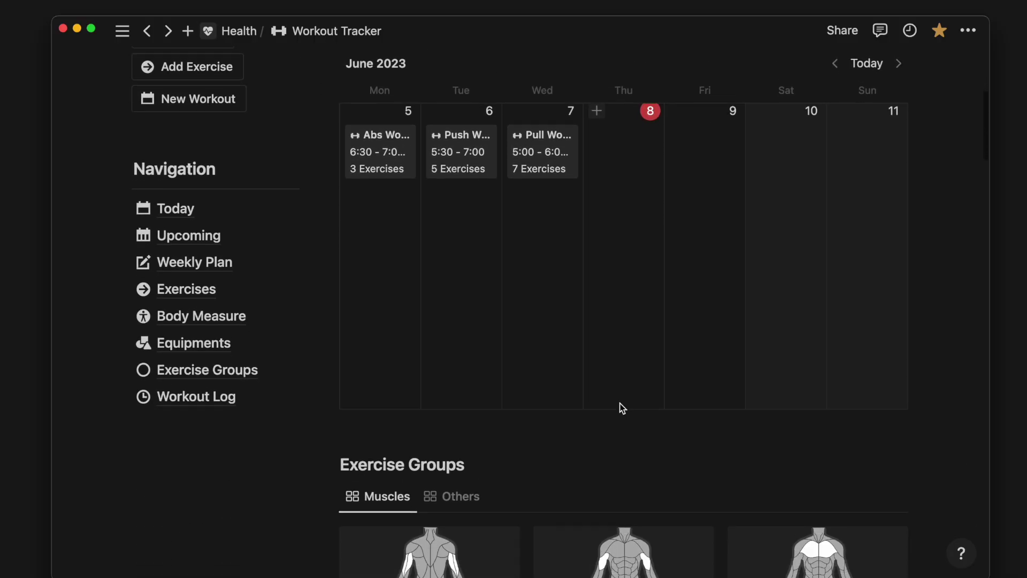
{"action": "scroll", "coordinate": [619, 408], "scroll_direction": "down", "scroll_amount": 2}
{"action": "scroll", "coordinate": [620, 407], "scroll_direction": "down", "scroll_amount": 3}
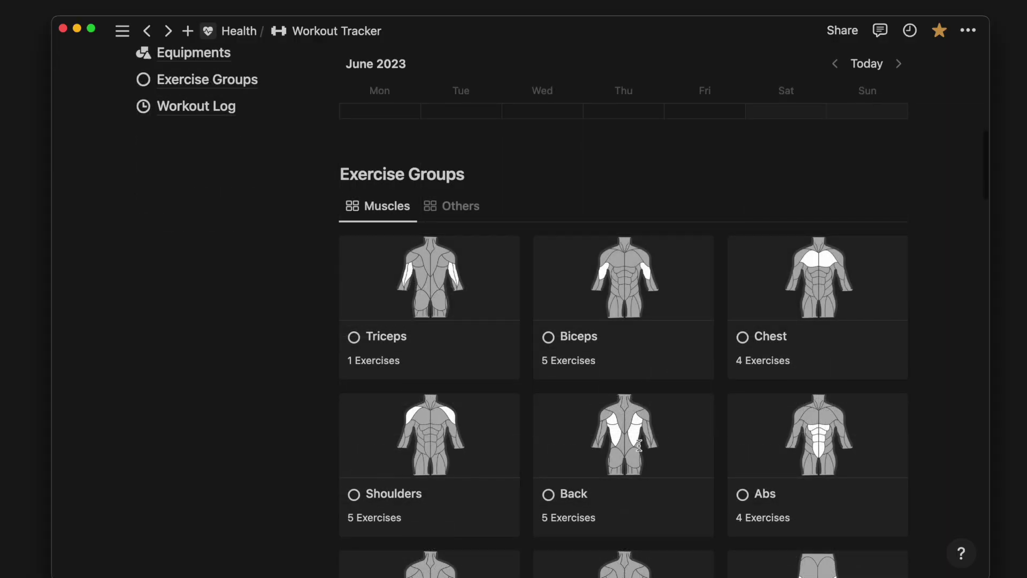
{"action": "mouse_move", "coordinate": [816, 465]}
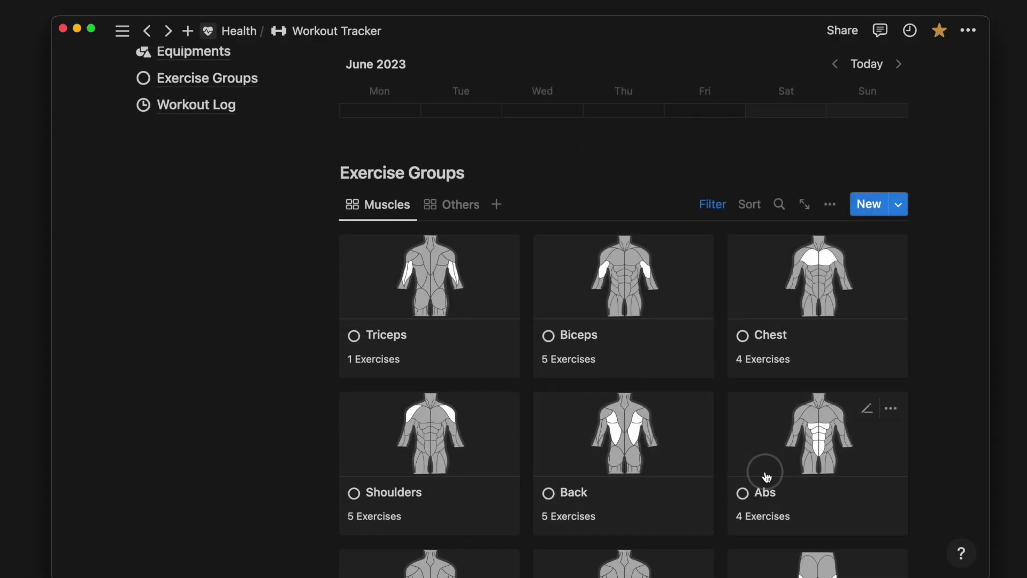
- Open the Abs card in the Exercise Groups gallery in side peek
{"action": "left_click", "coordinate": [766, 477]}
{"action": "scroll", "coordinate": [767, 477], "scroll_direction": "down", "scroll_amount": 2}
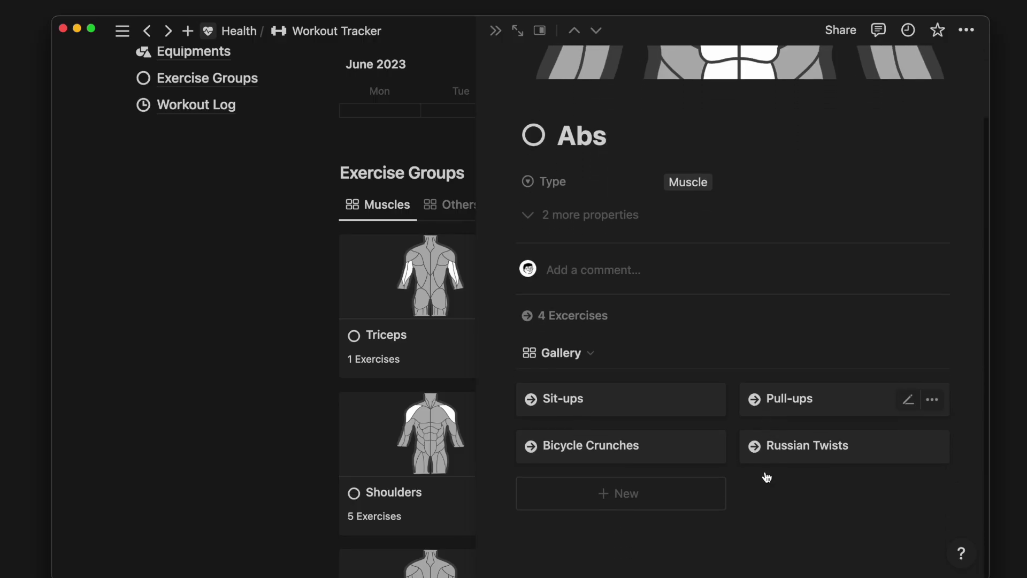
- Create a Cable Crunch exercise in Abs with an embedded YouTube demonstration video
{"action": "left_click", "coordinate": [686, 503]}
{"action": "type", "text": "Cable Crunch"}
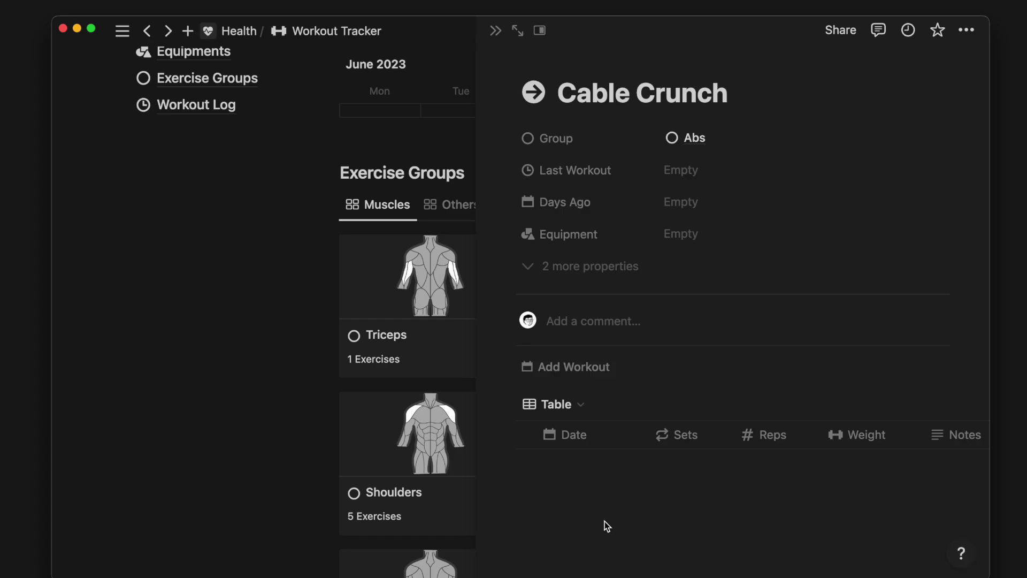
{"action": "left_click", "coordinate": [604, 521]}
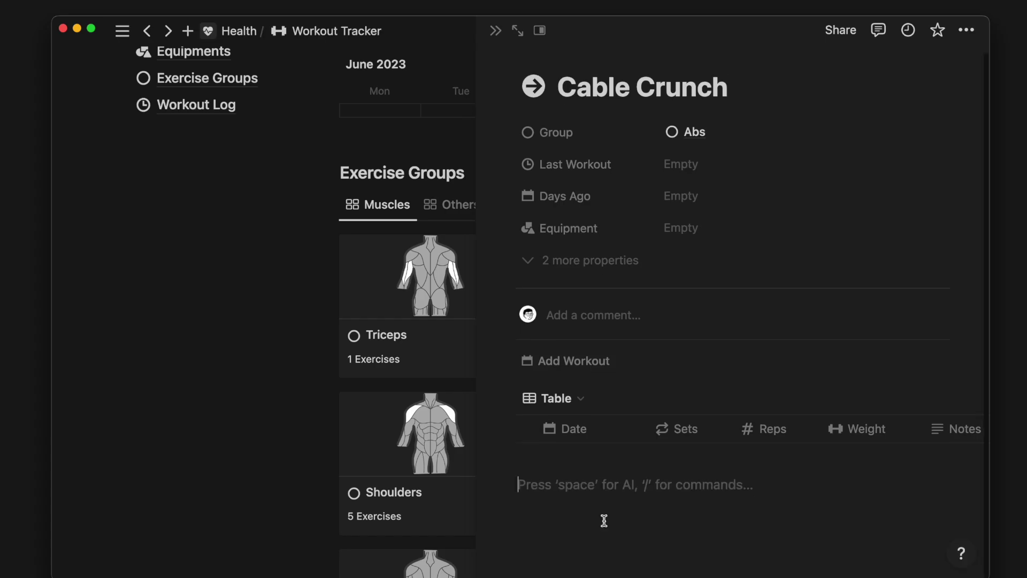
{"action": "type", "text": "https://youtu.be/AV5PmZJlrrw"}
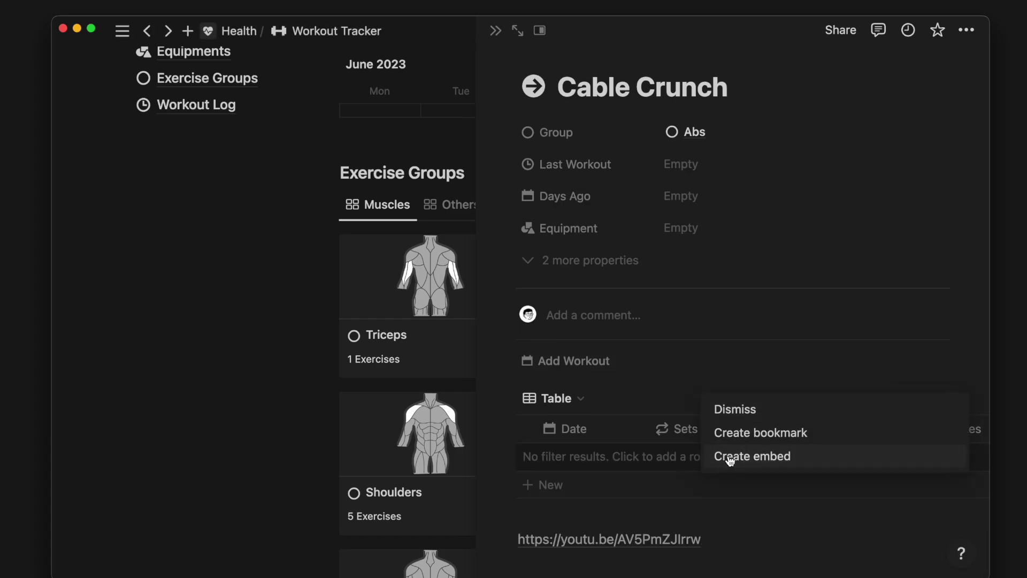
{"action": "left_click", "coordinate": [715, 455]}
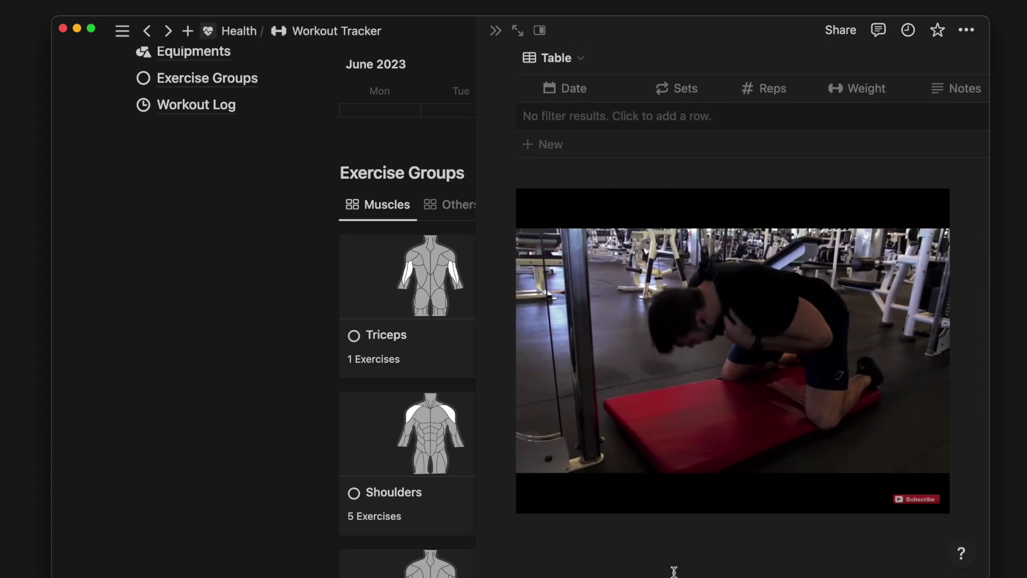
{"action": "scroll", "coordinate": [709, 247], "scroll_direction": "up", "scroll_amount": 5}
- Link Cable Crunch to the Cable Machine equipment
{"action": "left_click", "coordinate": [708, 243]}
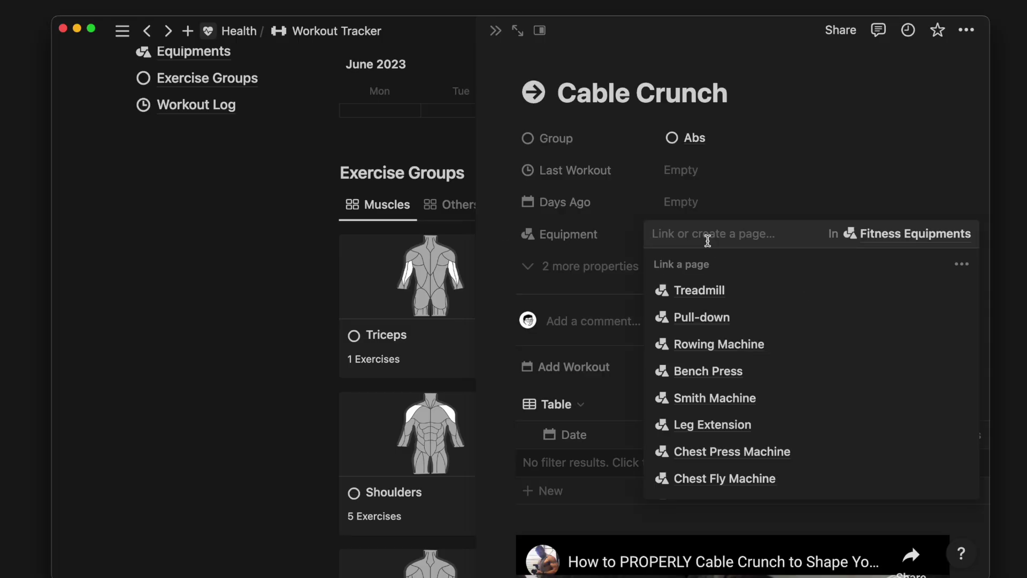
{"action": "type", "text": "cable"}
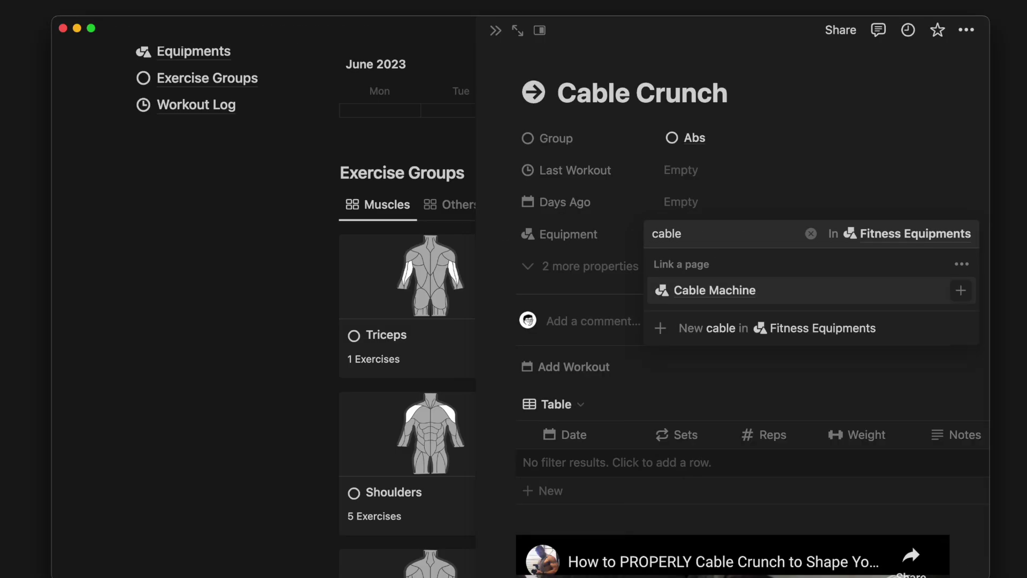
{"action": "left_click", "coordinate": [733, 292]}
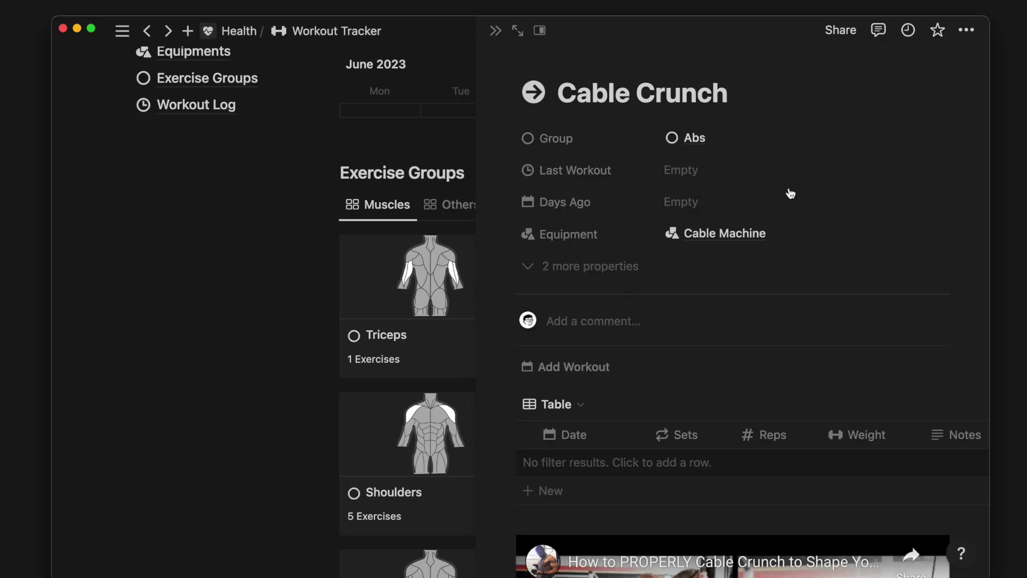
- Add an Empty-template Abs Workout on June 8 timed 5:30–7:00 am
{"action": "left_click", "coordinate": [496, 33]}
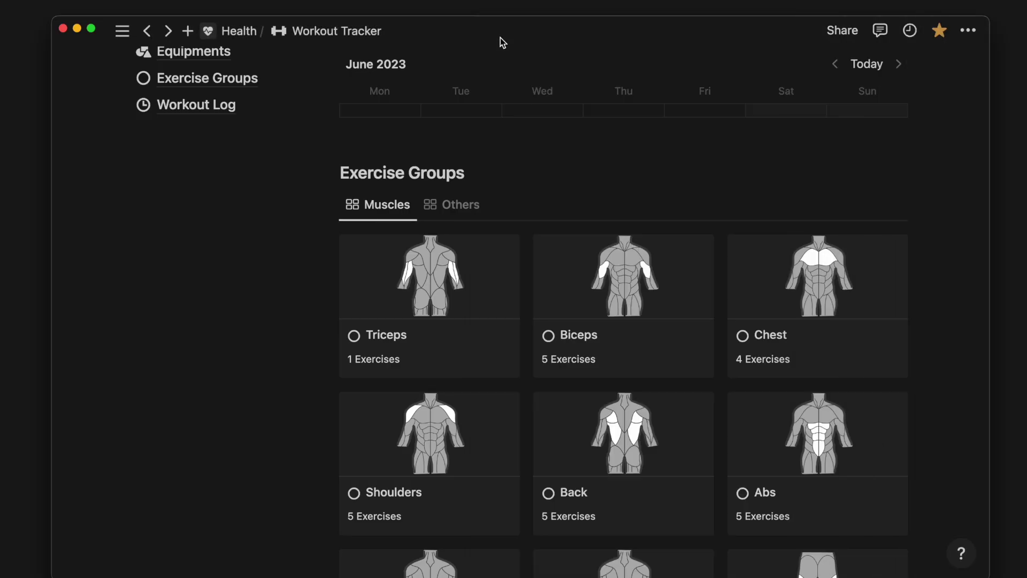
{"action": "scroll", "coordinate": [524, 213], "scroll_direction": "up", "scroll_amount": 1}
{"action": "scroll", "coordinate": [525, 212], "scroll_direction": "up", "scroll_amount": 1}
{"action": "scroll", "coordinate": [524, 212], "scroll_direction": "up", "scroll_amount": 1}
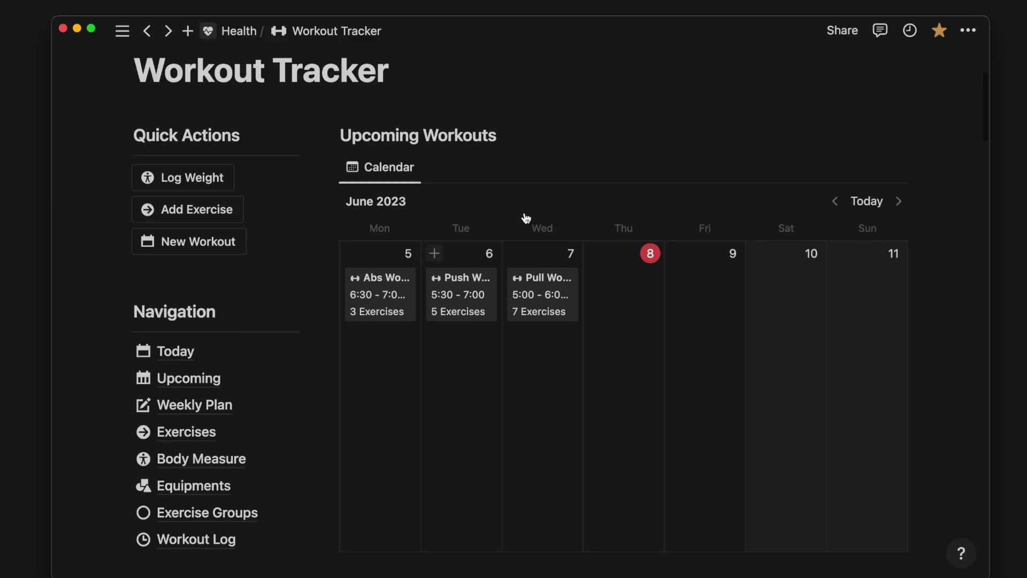
{"action": "scroll", "coordinate": [525, 213], "scroll_direction": "up", "scroll_amount": 2}
{"action": "mouse_move", "coordinate": [596, 261]}
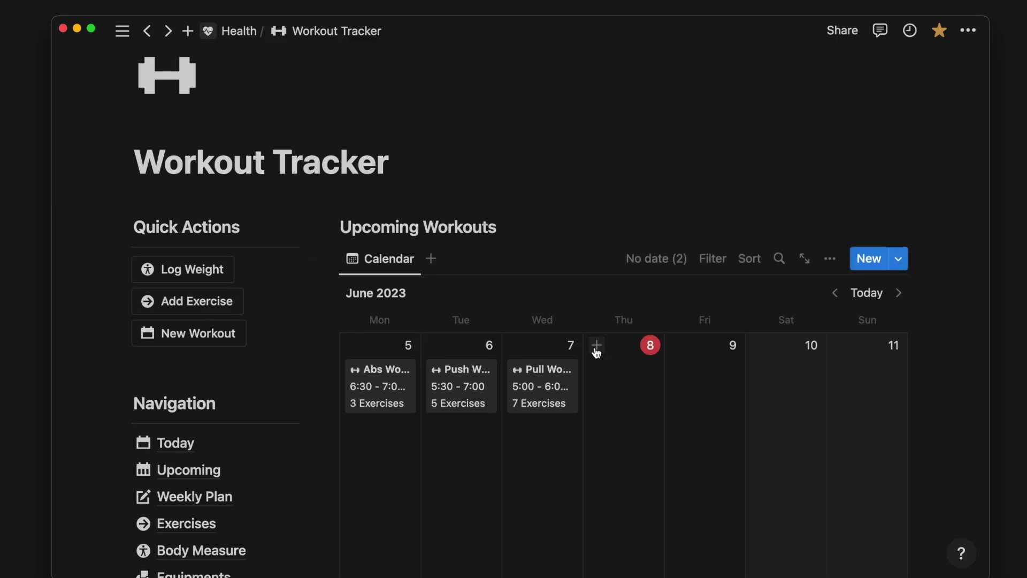
{"action": "left_click", "coordinate": [596, 346]}
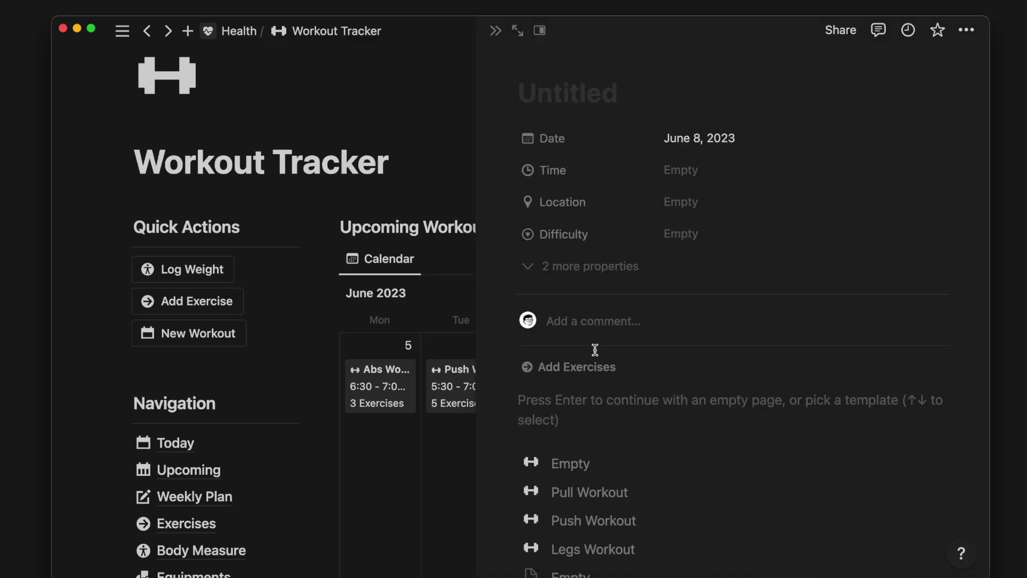
{"action": "left_click", "coordinate": [617, 462]}
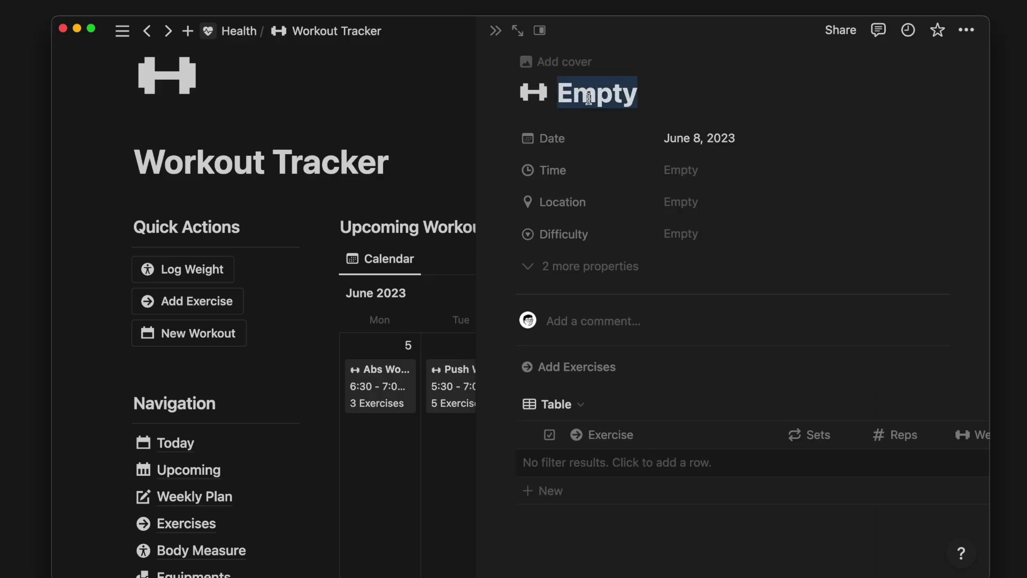
{"action": "type", "text": "Abs Workout"}
{"action": "left_click", "coordinate": [716, 183]}
{"action": "type", "text": "5:30 - 7:00 am"}
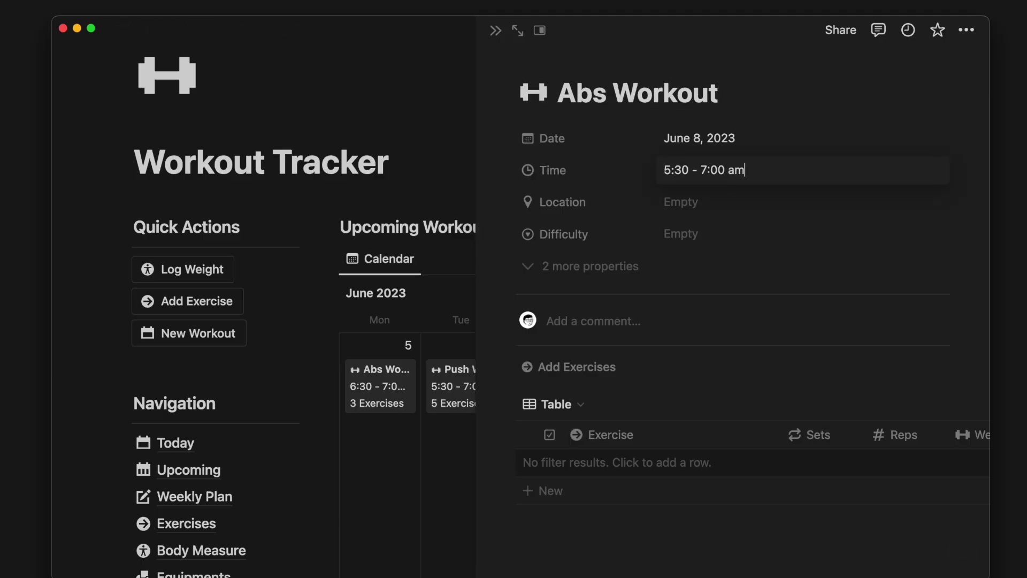
- Log Cable Crunch at 3 sets, 15 reps, 41 kg, checked off, and close the workout
{"action": "left_click", "coordinate": [670, 375]}
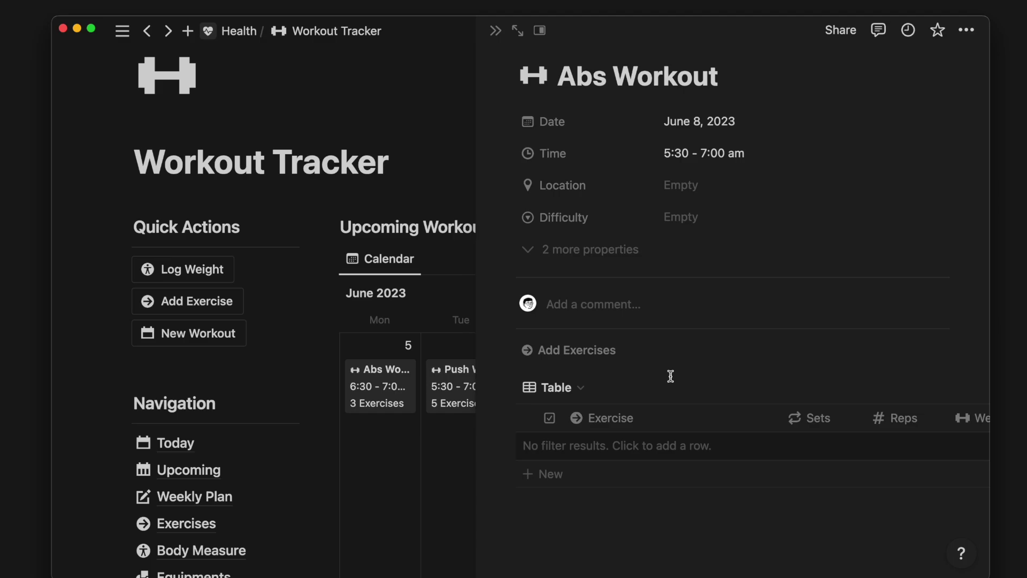
{"action": "left_click", "coordinate": [653, 445]}
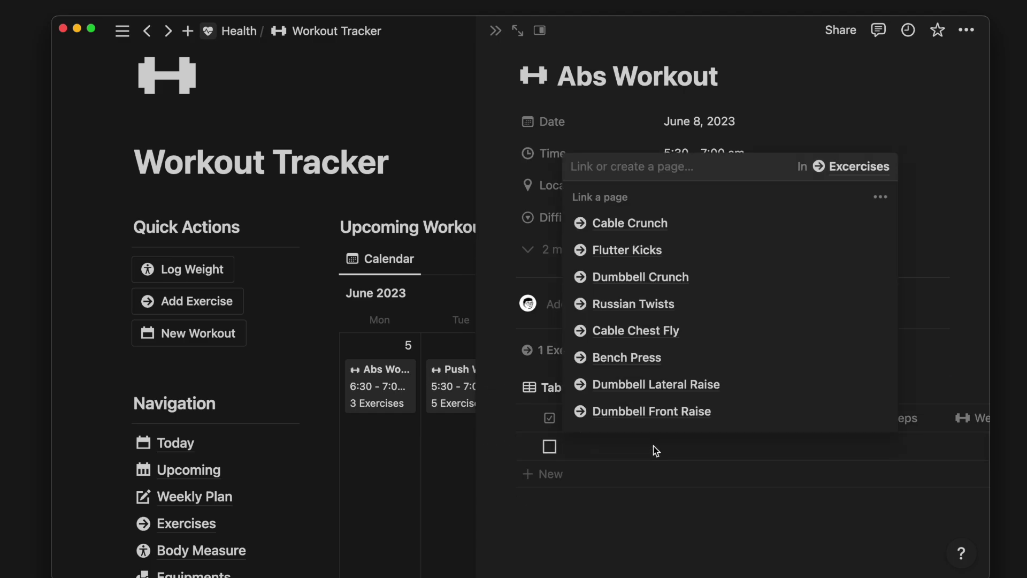
{"action": "left_click", "coordinate": [657, 225]}
{"action": "left_click", "coordinate": [818, 444]}
{"action": "left_click", "coordinate": [819, 445]}
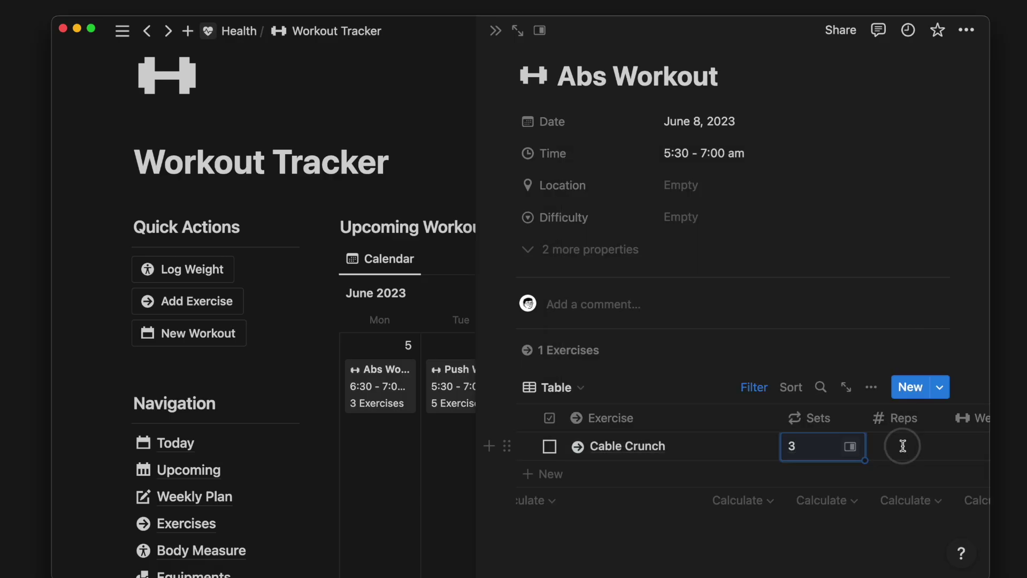
{"action": "type", "text": "3"}
{"action": "key", "text": "Tab"}
{"action": "type", "text": "15"}
{"action": "key", "text": "Tab"}
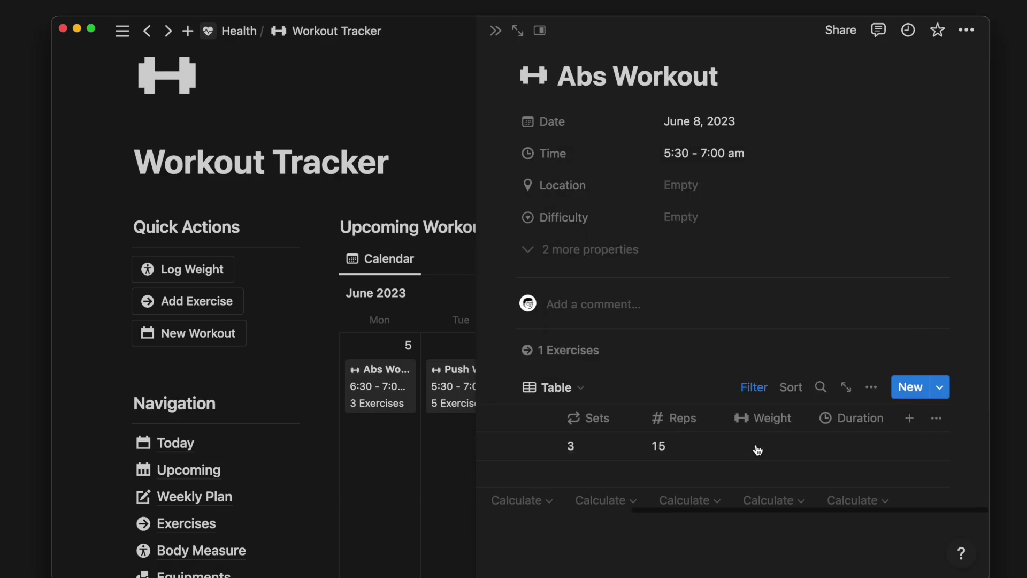
{"action": "type", "text": "41 kg"}
{"action": "scroll", "coordinate": [567, 451], "scroll_direction": "left", "scroll_amount": 3}
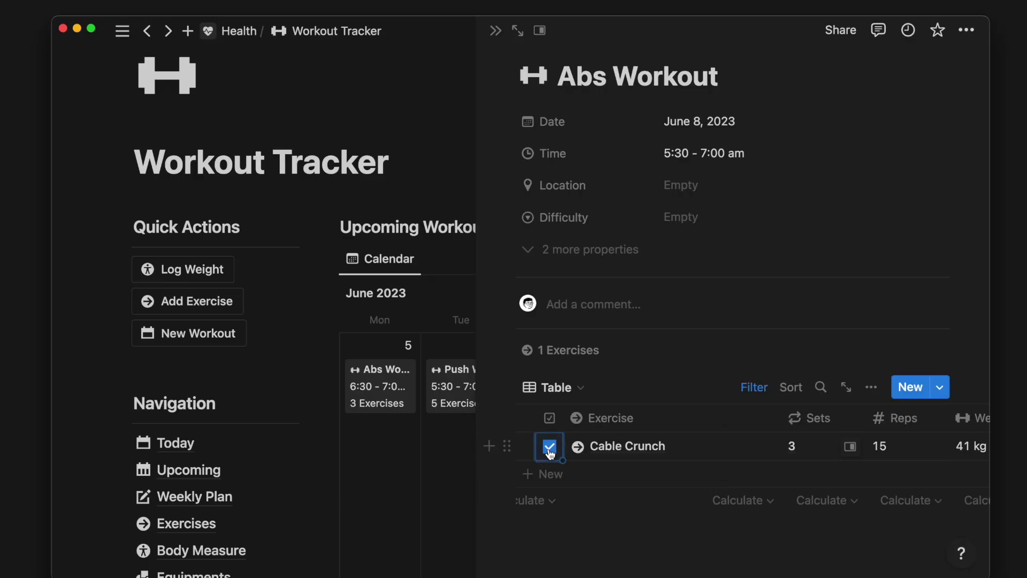
{"action": "left_click", "coordinate": [495, 30]}
{"action": "scroll", "coordinate": [536, 204], "scroll_direction": "down", "scroll_amount": 3}
{"action": "scroll", "coordinate": [536, 204], "scroll_direction": "down", "scroll_amount": 6}
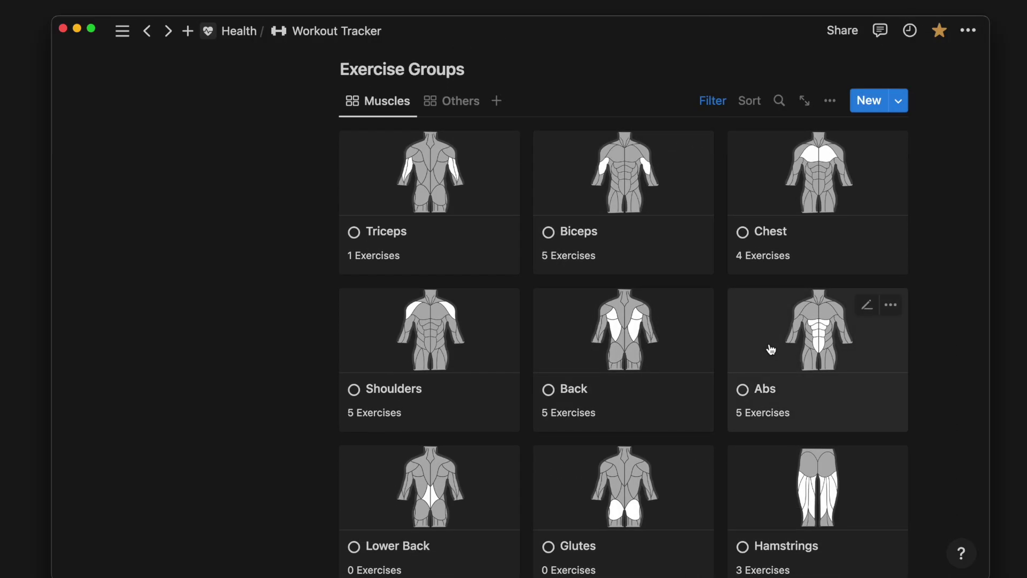
{"action": "left_click", "coordinate": [771, 350]}
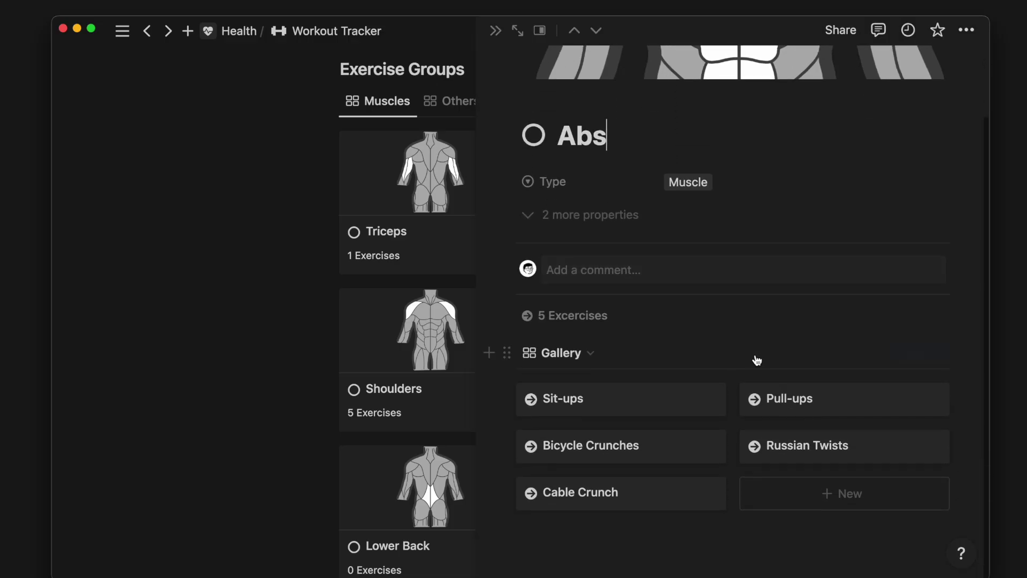
{"action": "left_click", "coordinate": [659, 498]}
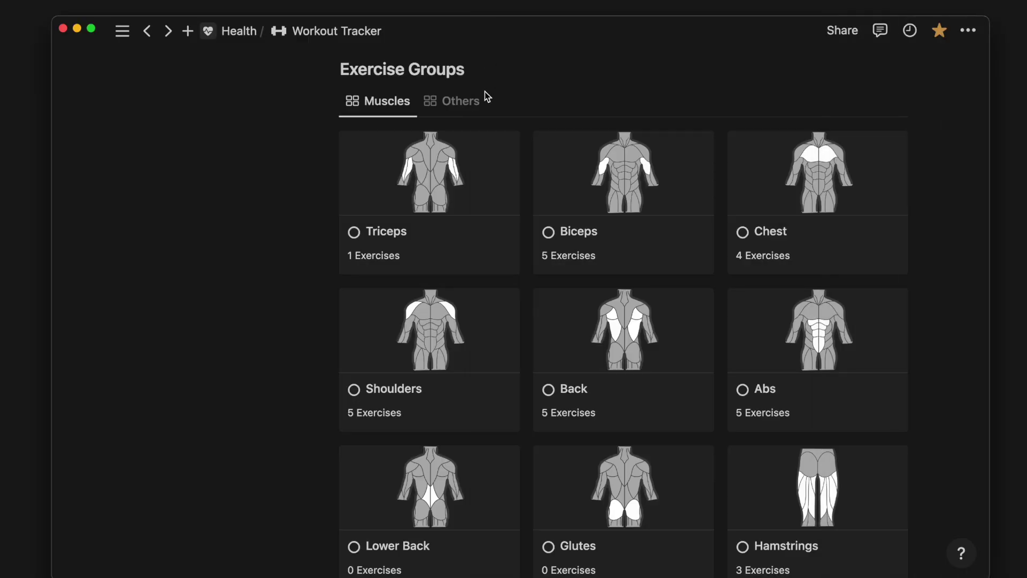
{"action": "scroll", "coordinate": [484, 94], "scroll_direction": "up", "scroll_amount": 5}
{"action": "scroll", "coordinate": [484, 93], "scroll_direction": "up", "scroll_amount": 1}
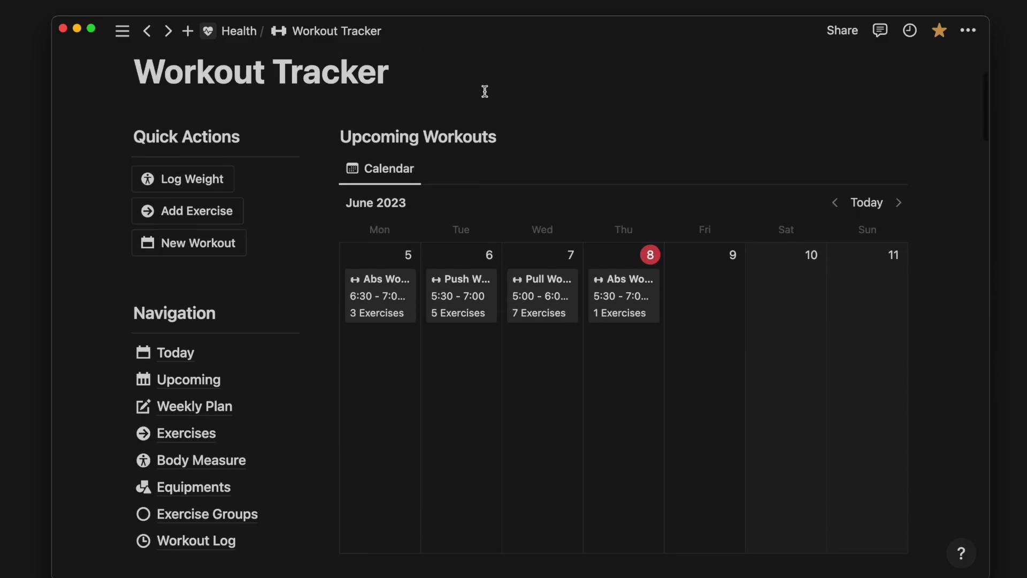
{"action": "scroll", "coordinate": [485, 91], "scroll_direction": "up", "scroll_amount": 1}
{"action": "scroll", "coordinate": [485, 90], "scroll_direction": "up", "scroll_amount": 1}
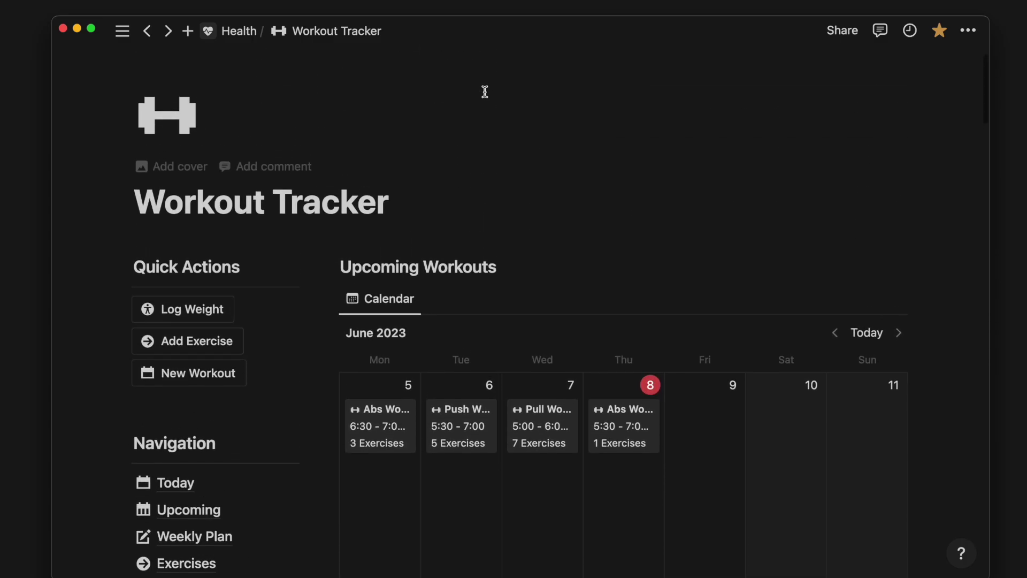
{"action": "mouse_move", "coordinate": [850, 169]}
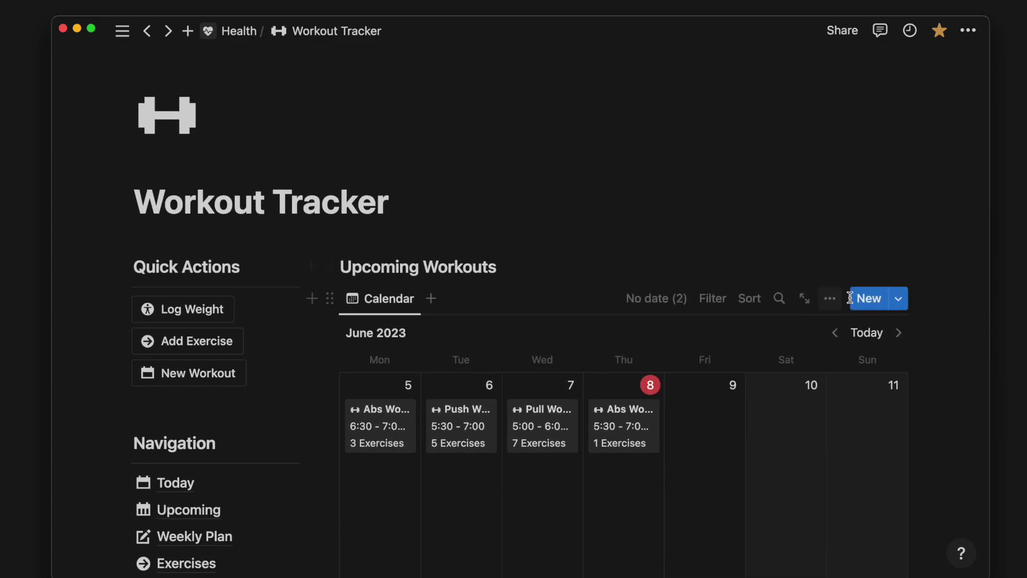
- Duplicate the Empty workout template and start renaming the copy 'Abs Workout'
{"action": "left_click", "coordinate": [899, 302]}
{"action": "left_click", "coordinate": [959, 356]}
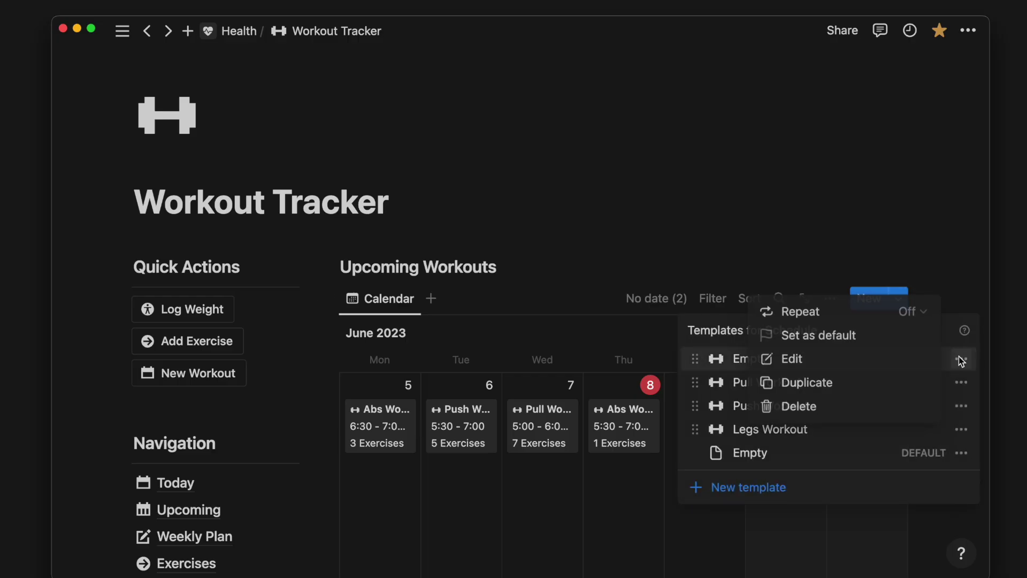
{"action": "left_click", "coordinate": [886, 389]}
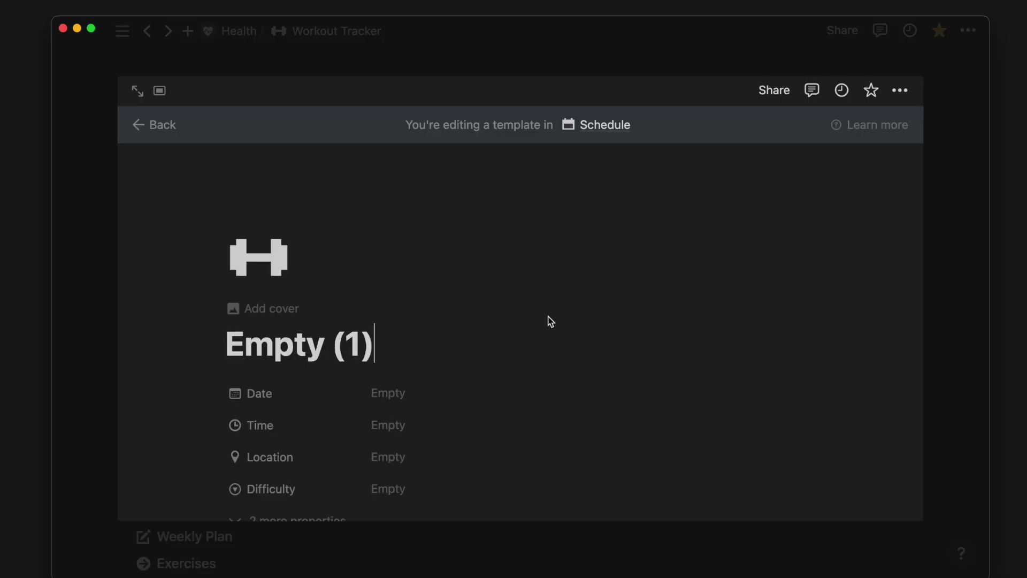
{"action": "key", "text": "super+a"}
{"action": "type", "text": "Ab"}
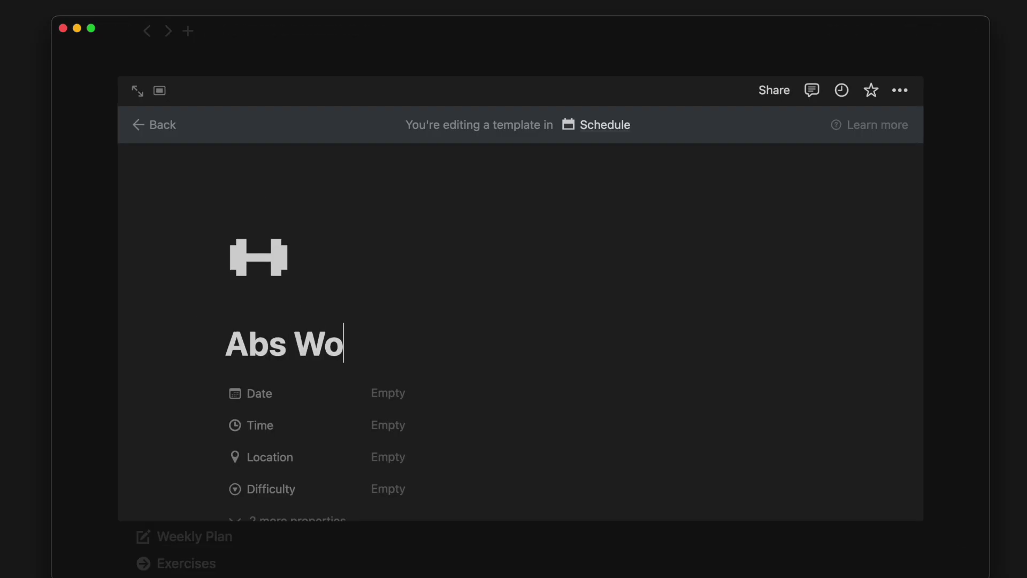
{"action": "scroll", "coordinate": [496, 362], "scroll_direction": "down", "scroll_amount": 5}
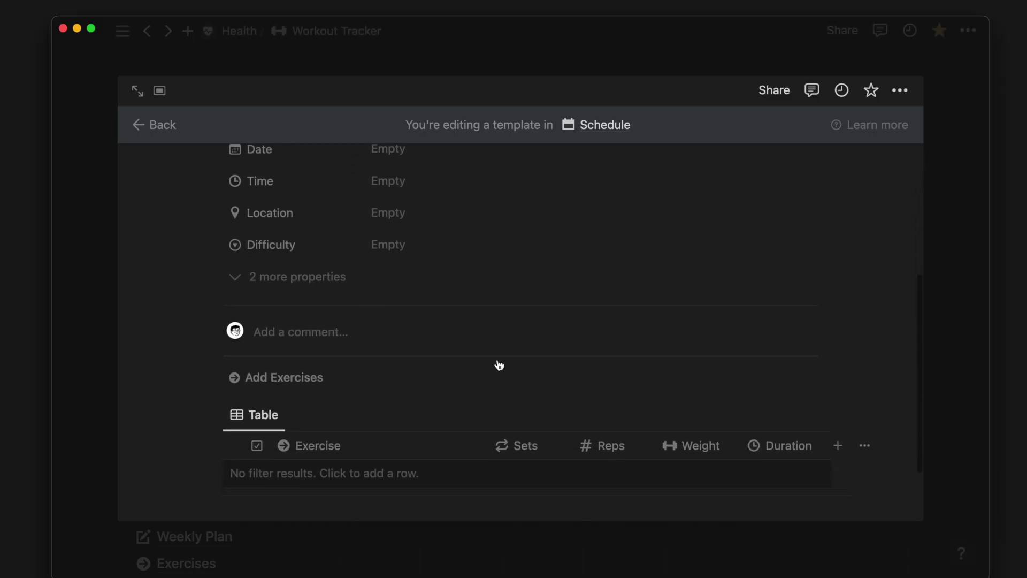
{"action": "scroll", "coordinate": [498, 363], "scroll_direction": "down", "scroll_amount": 2}
- Insert a button that adds a Workouts page with Workout Log set to This page
{"action": "left_click", "coordinate": [277, 475]}
{"action": "type", "text": "/button"}
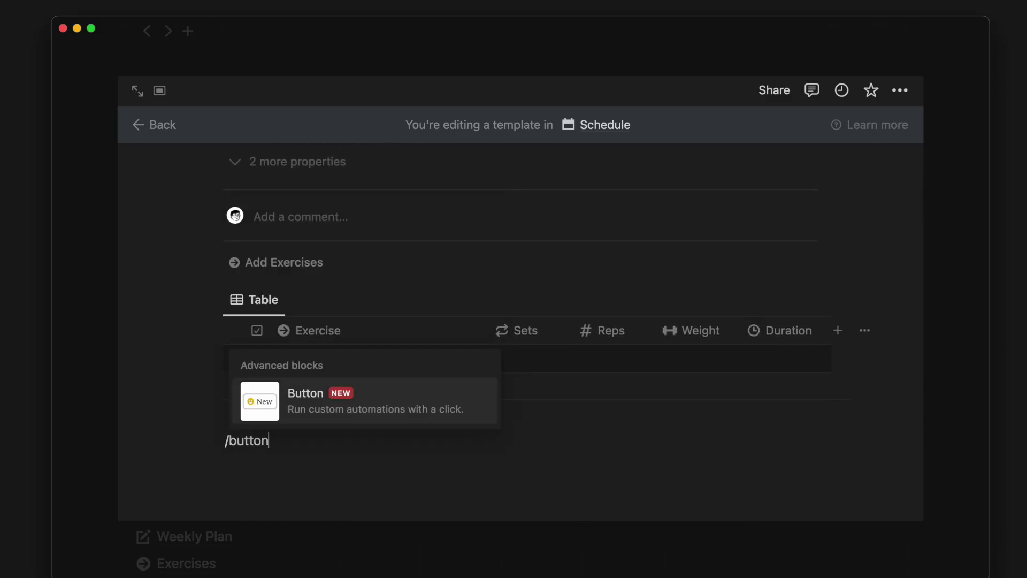
{"action": "key", "text": "Return"}
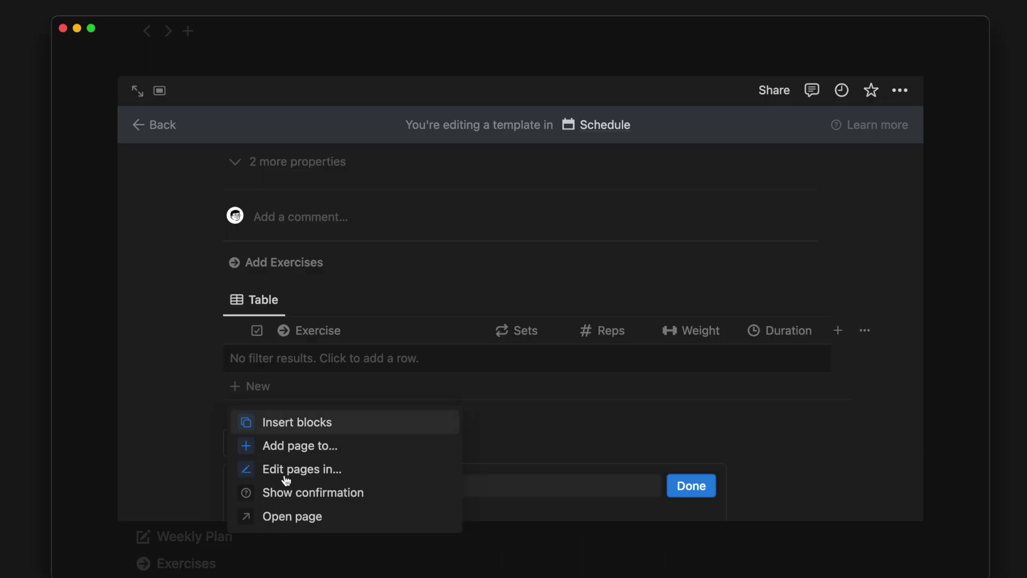
{"action": "left_click", "coordinate": [325, 450]}
{"action": "scroll", "coordinate": [325, 453], "scroll_direction": "down", "scroll_amount": 4}
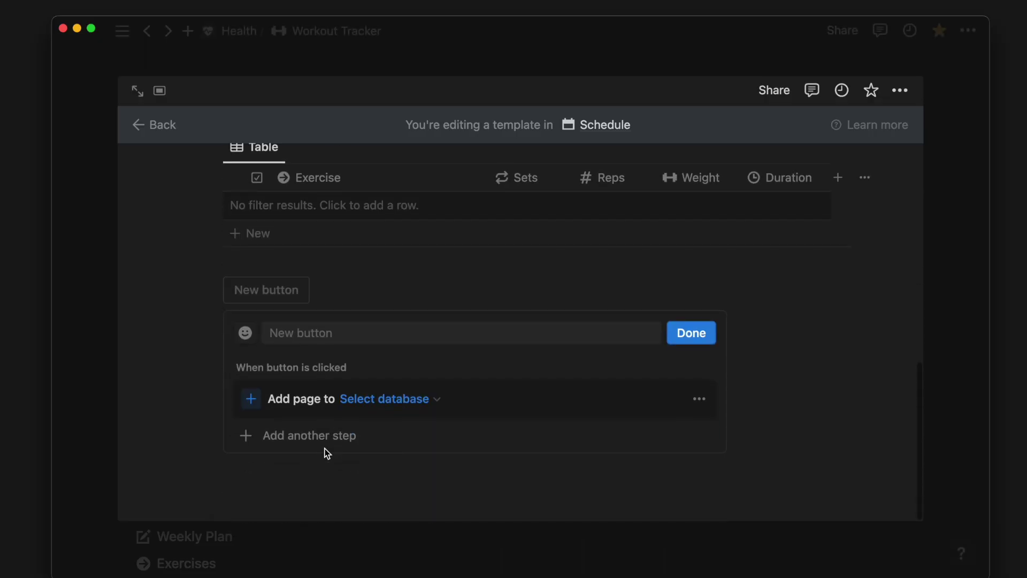
{"action": "left_click", "coordinate": [386, 398]}
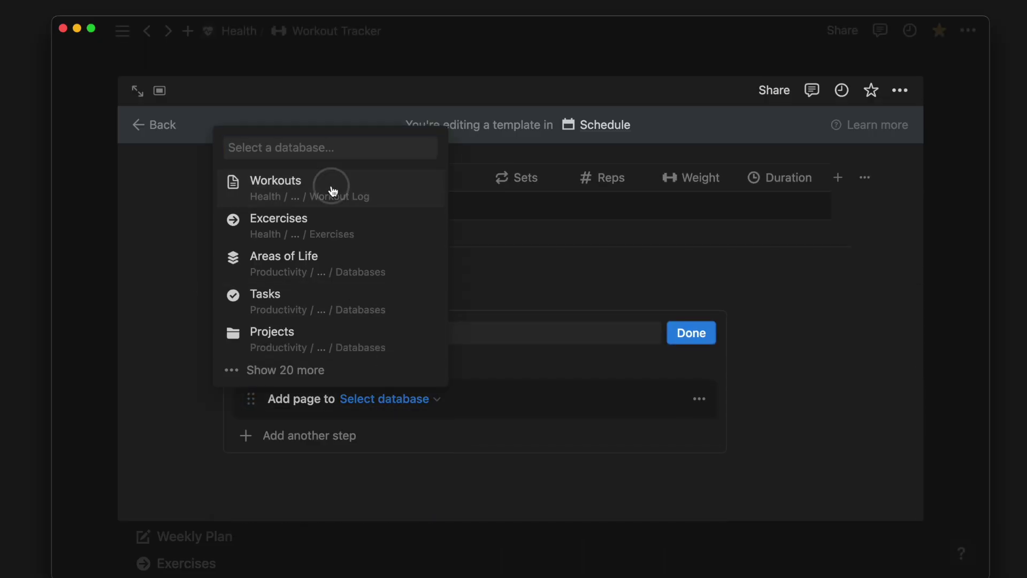
{"action": "left_click", "coordinate": [332, 186]}
{"action": "scroll", "coordinate": [361, 361], "scroll_direction": "down", "scroll_amount": 1}
{"action": "left_click", "coordinate": [355, 398]}
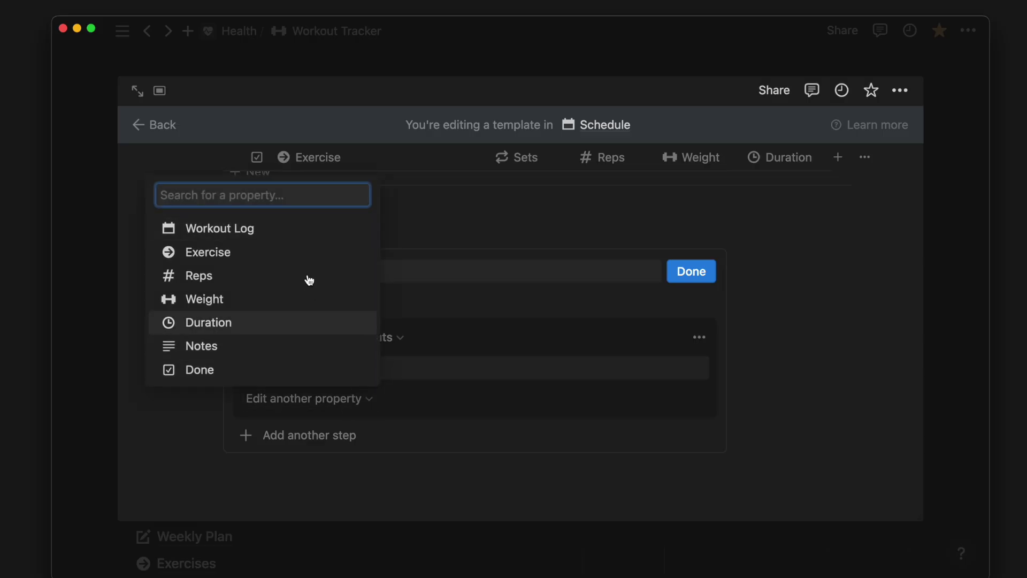
{"action": "left_click", "coordinate": [300, 234]}
{"action": "left_click", "coordinate": [396, 394]}
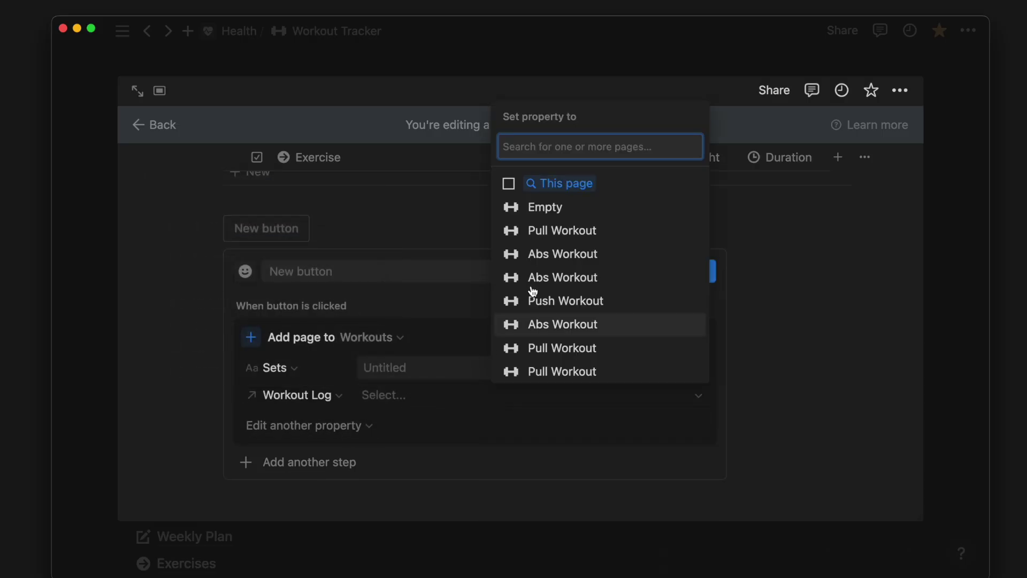
{"action": "left_click", "coordinate": [537, 188]}
- Set the button step's Exercise property to Cable Crunch
{"action": "left_click", "coordinate": [357, 424]}
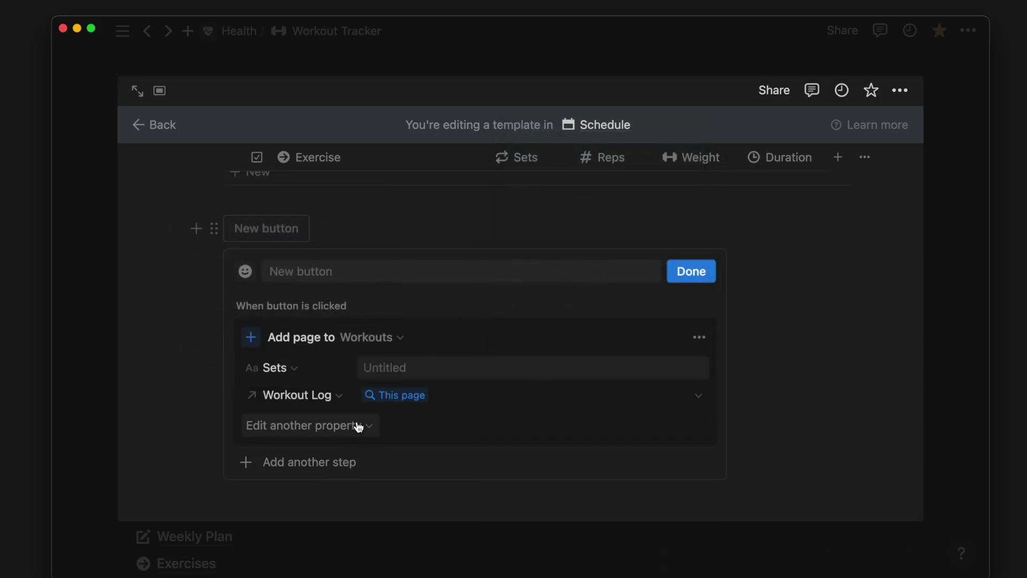
{"action": "left_click", "coordinate": [307, 281]}
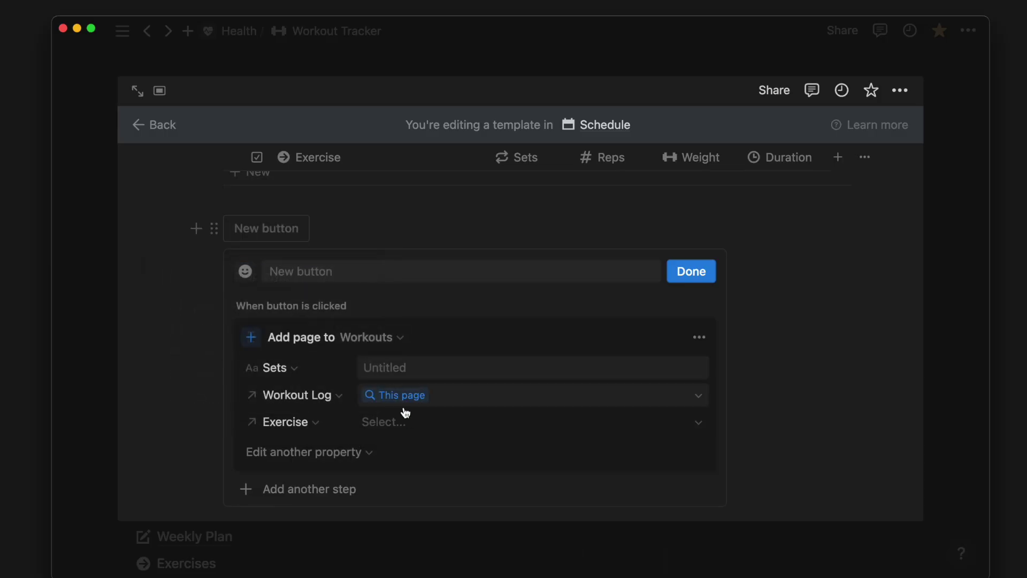
{"action": "left_click", "coordinate": [408, 425]}
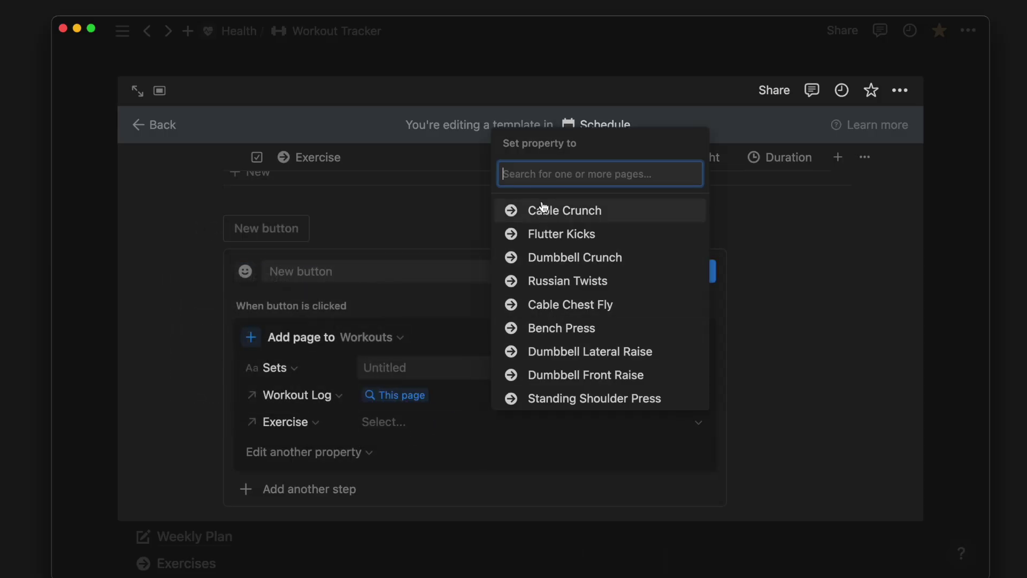
{"action": "left_click", "coordinate": [540, 208]}
{"action": "left_click", "coordinate": [360, 457]}
- Pre-fill the step with 3 sets, 15 reps and 41 kg weight
{"action": "left_click", "coordinate": [359, 455]}
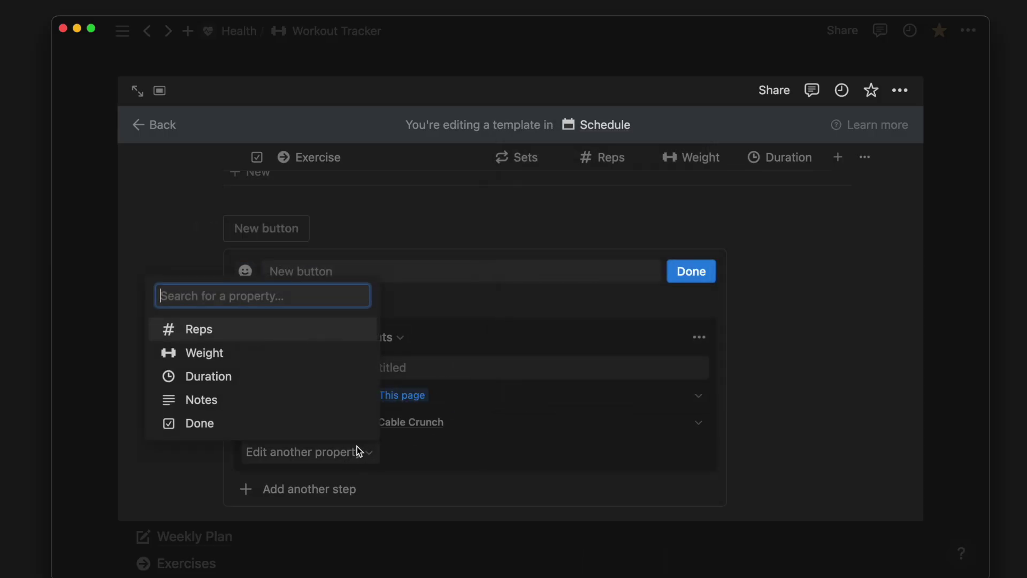
{"action": "left_click", "coordinate": [313, 330]}
{"action": "left_click", "coordinate": [337, 480]}
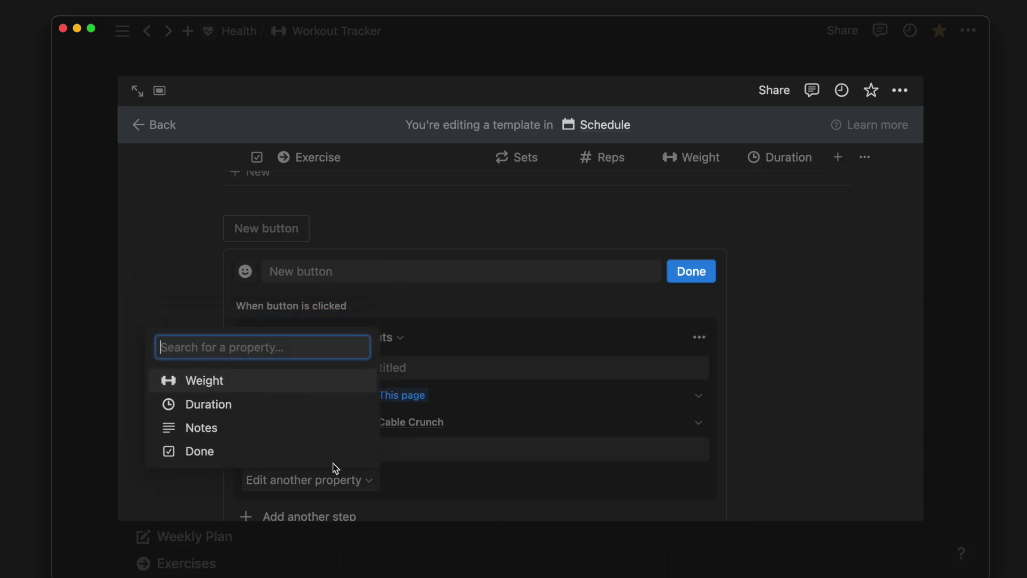
{"action": "left_click", "coordinate": [320, 375]}
{"action": "left_click", "coordinate": [391, 367]}
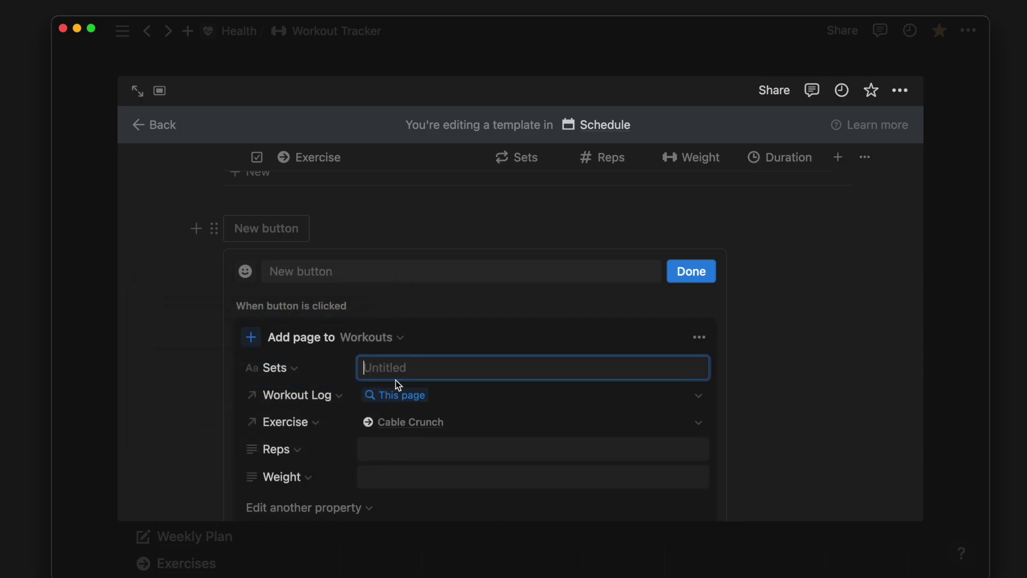
{"action": "type", "text": "3"}
{"action": "scroll", "coordinate": [405, 401], "scroll_direction": "down", "scroll_amount": 1}
{"action": "left_click", "coordinate": [417, 404]}
{"action": "left_click", "coordinate": [411, 429]}
{"action": "key", "text": "Tab"}
{"action": "type", "text": "41 kg"}
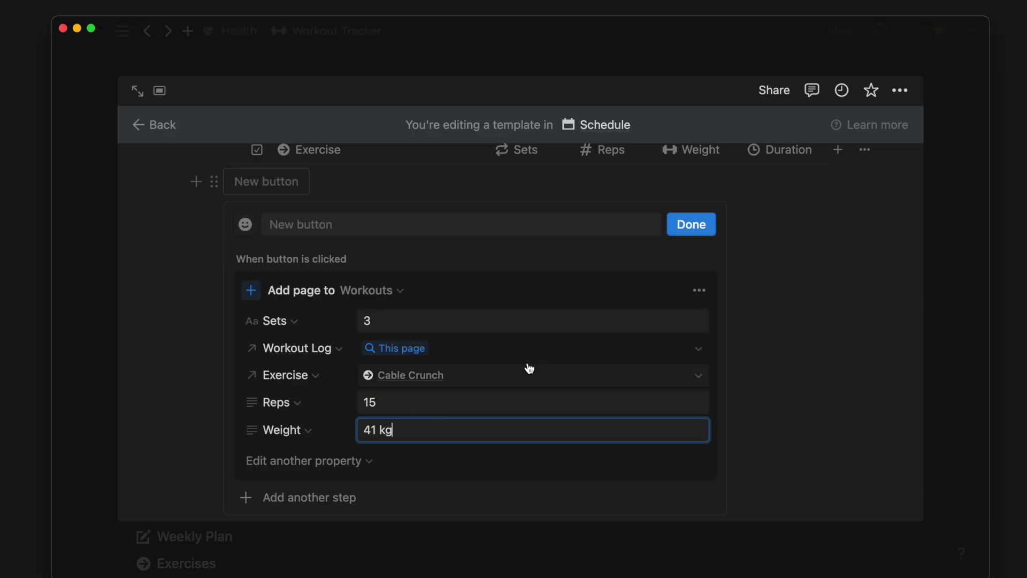
{"action": "left_click", "coordinate": [695, 288]}
- Duplicate the step and change it to Russian Twists at 20 reps and 10 kg
{"action": "left_click", "coordinate": [699, 374]}
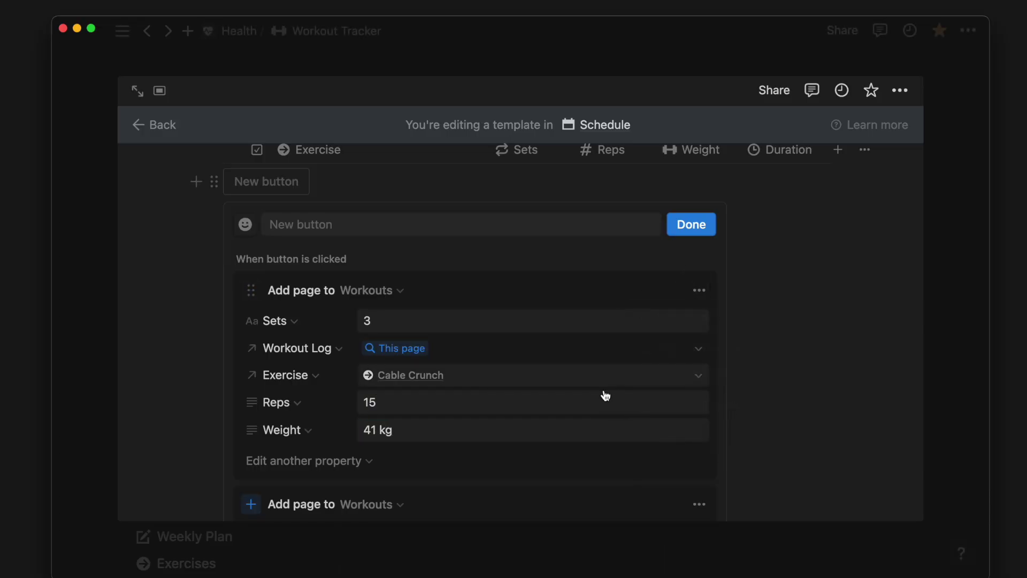
{"action": "scroll", "coordinate": [602, 394], "scroll_direction": "down", "scroll_amount": 2}
{"action": "scroll", "coordinate": [604, 394], "scroll_direction": "down", "scroll_amount": 3}
{"action": "left_click", "coordinate": [603, 323]}
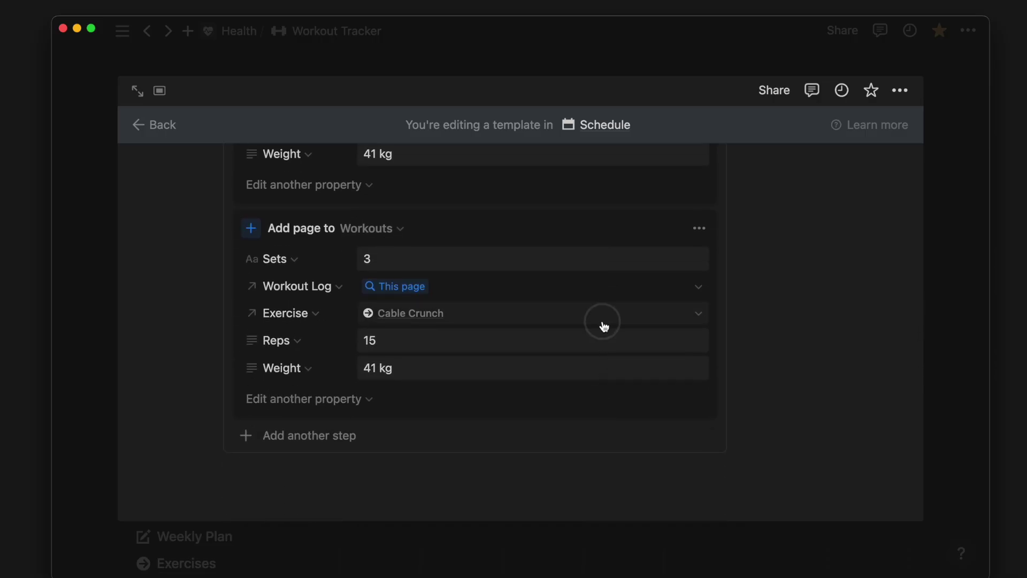
{"action": "left_click", "coordinate": [595, 334]}
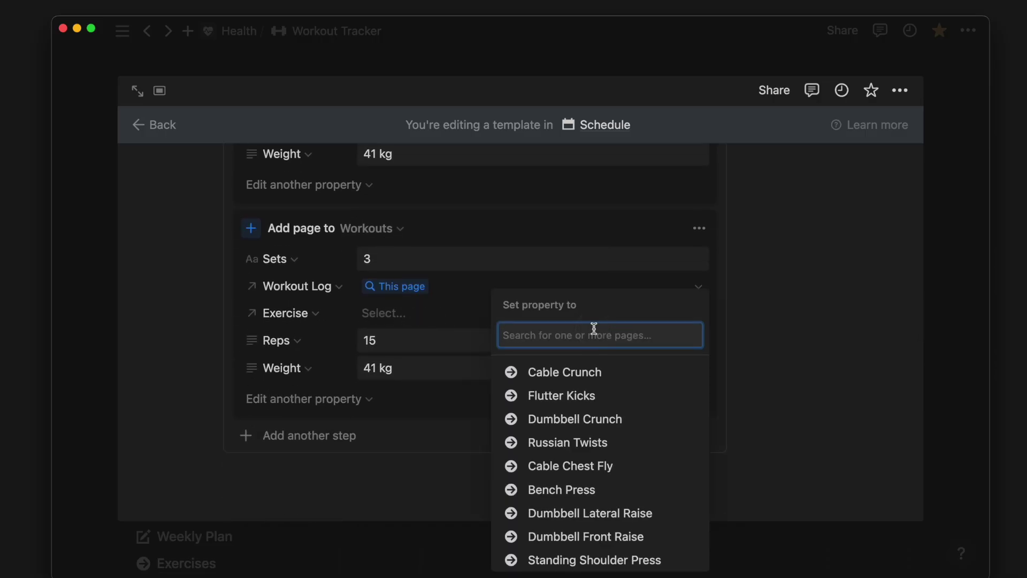
{"action": "left_click", "coordinate": [598, 441]}
{"action": "left_click", "coordinate": [455, 391]}
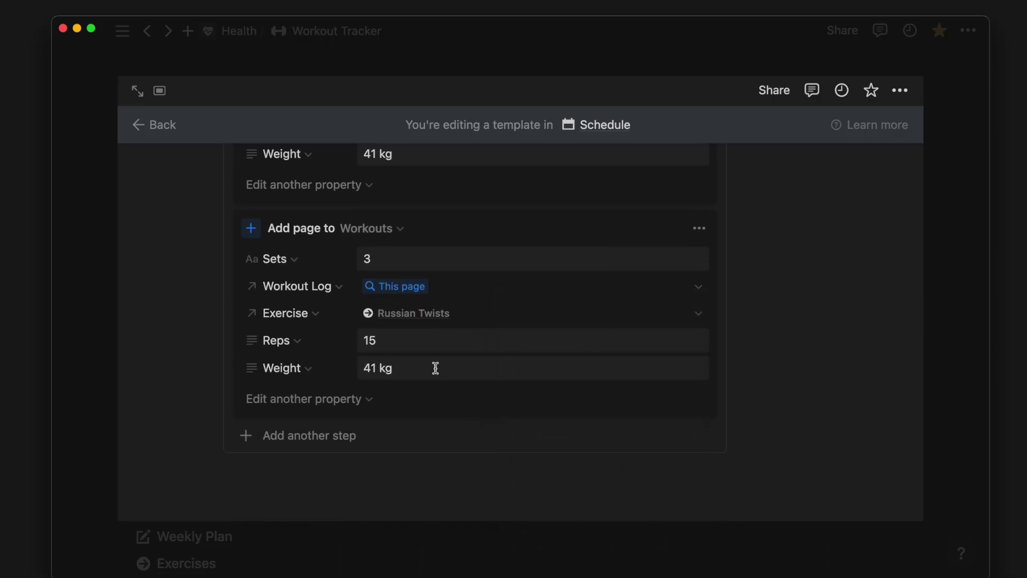
{"action": "left_click", "coordinate": [367, 366]}
{"action": "double_click", "coordinate": [366, 367]}
{"action": "type", "text": "0"}
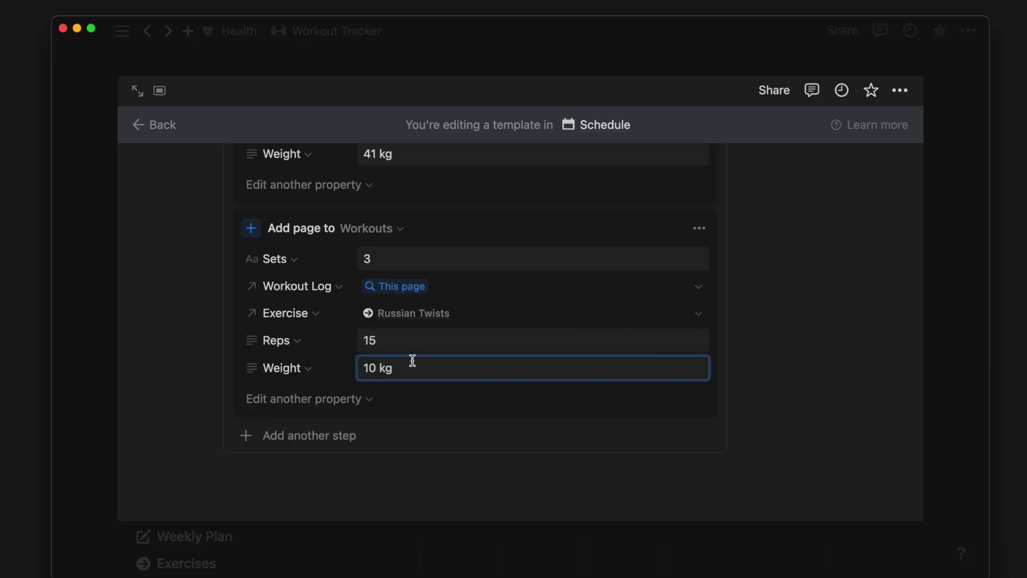
{"action": "double_click", "coordinate": [369, 340]}
{"action": "type", "text": "20"}
{"action": "left_click", "coordinate": [415, 370]}
{"action": "scroll", "coordinate": [415, 370], "scroll_direction": "up", "scroll_amount": 2}
{"action": "scroll", "coordinate": [415, 369], "scroll_direction": "up", "scroll_amount": 2}
{"action": "scroll", "coordinate": [368, 325], "scroll_direction": "up", "scroll_amount": 1}
- Name the button 'Add Exercises' with a plus icon and finish editing
{"action": "left_click", "coordinate": [369, 316]}
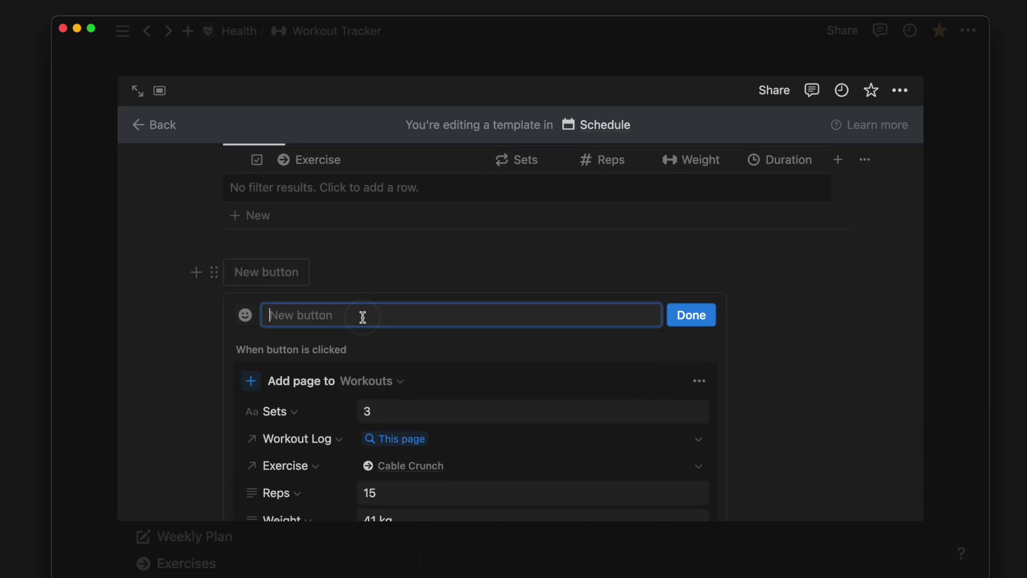
{"action": "type", "text": "Add Exercises"}
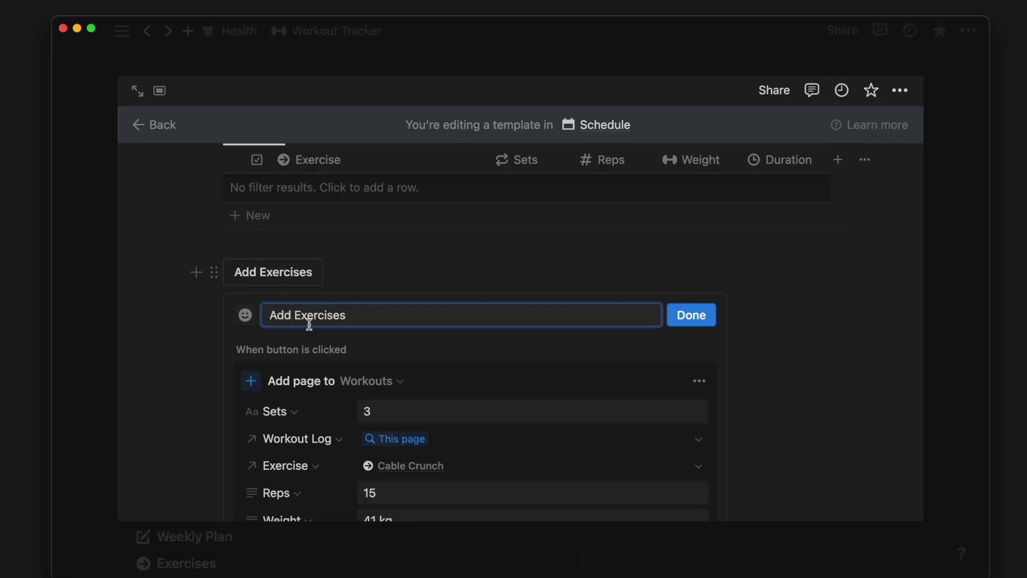
{"action": "left_click", "coordinate": [245, 315]}
{"action": "type", "text": "plus"}
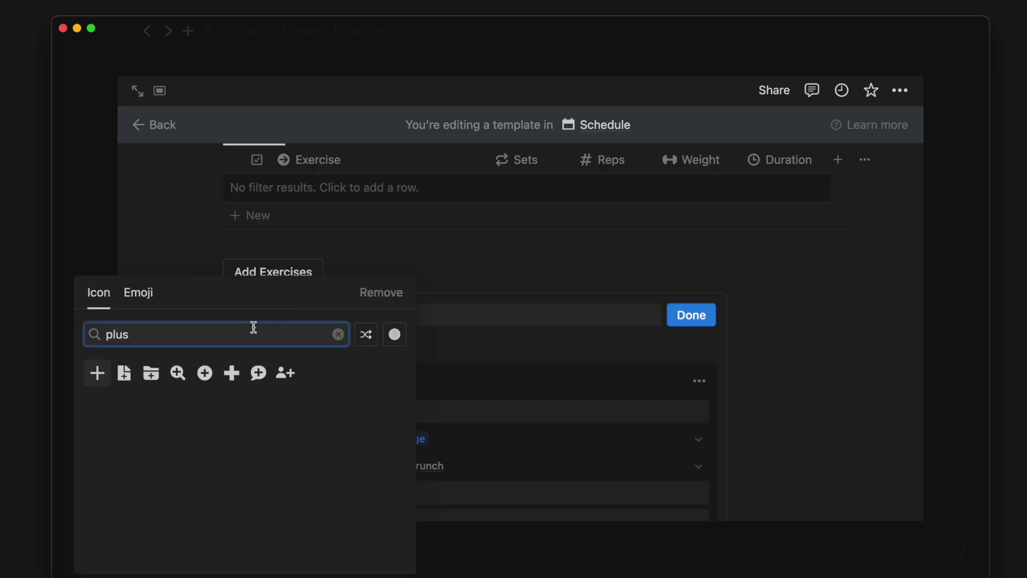
{"action": "left_click", "coordinate": [206, 373]}
{"action": "left_click", "coordinate": [700, 315]}
{"action": "scroll", "coordinate": [698, 316], "scroll_direction": "up", "scroll_amount": 5}
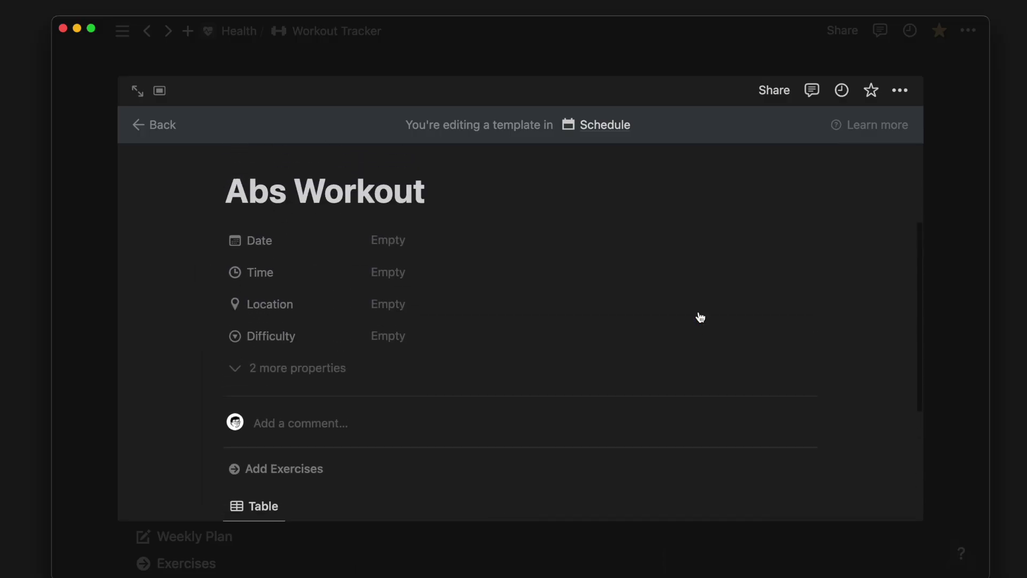
{"action": "scroll", "coordinate": [637, 319], "scroll_direction": "up", "scroll_amount": 3}
- Back in the tracker, create a June 9 Abs Workout holding Russian Twists and Cable Crunch
{"action": "left_click", "coordinate": [101, 302]}
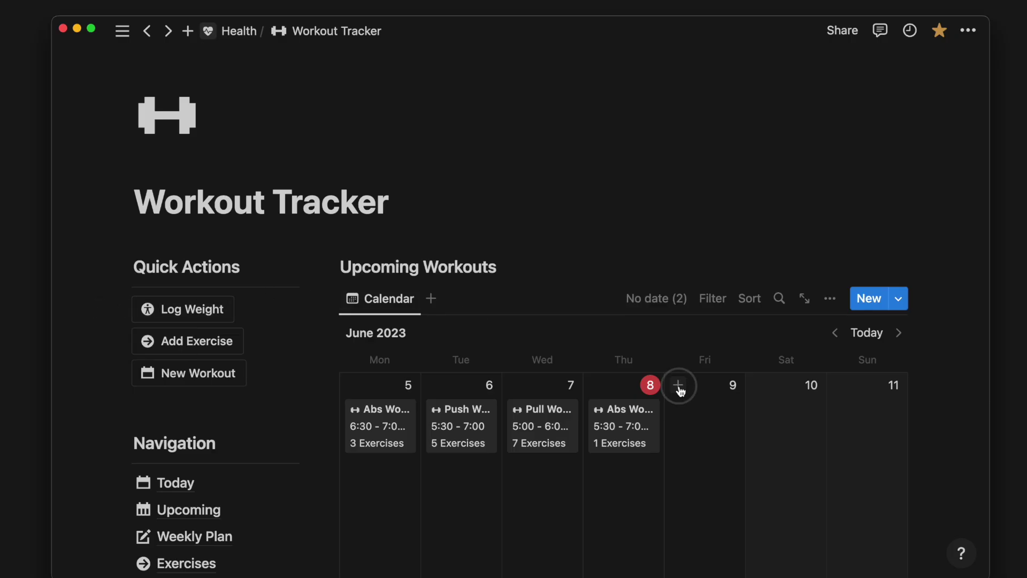
{"action": "left_click", "coordinate": [679, 389]}
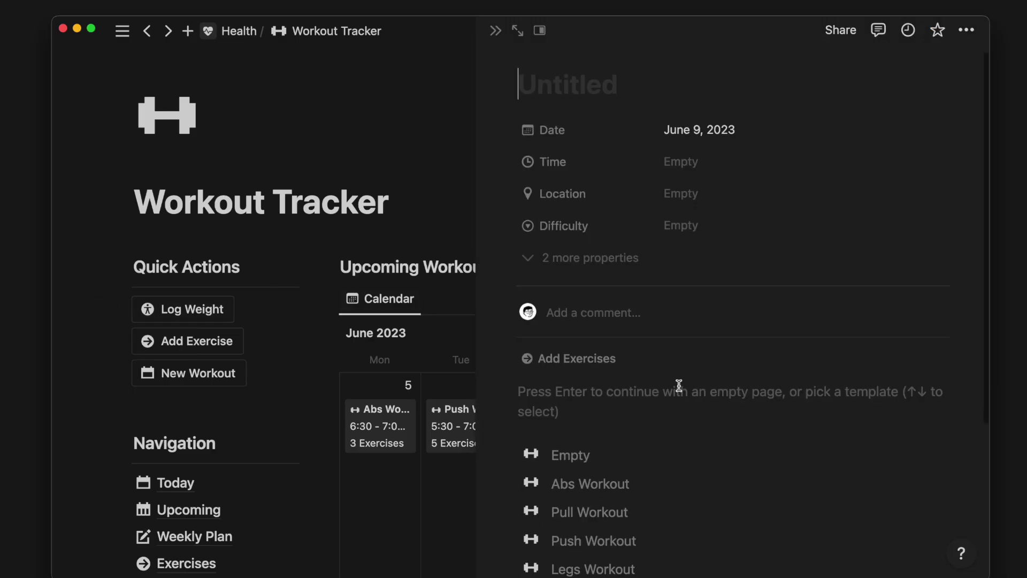
{"action": "scroll", "coordinate": [679, 385], "scroll_direction": "down", "scroll_amount": 3}
{"action": "left_click", "coordinate": [669, 319]}
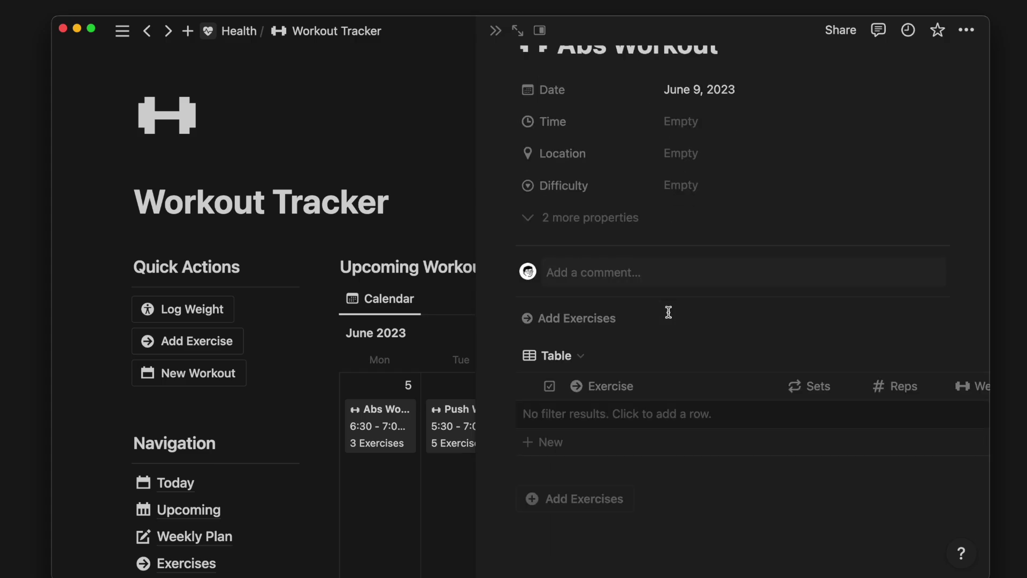
{"action": "left_click", "coordinate": [610, 499]}
{"action": "scroll", "coordinate": [669, 468], "scroll_direction": "right", "scroll_amount": 3}
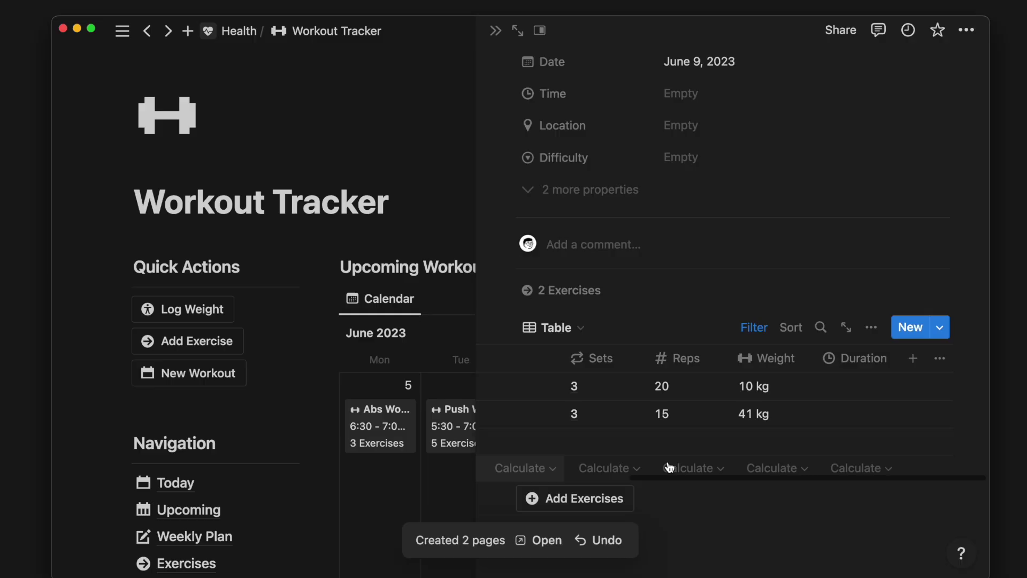
{"action": "scroll", "coordinate": [669, 468], "scroll_direction": "left", "scroll_amount": 3}
{"action": "scroll", "coordinate": [668, 467], "scroll_direction": "up", "scroll_amount": 2}
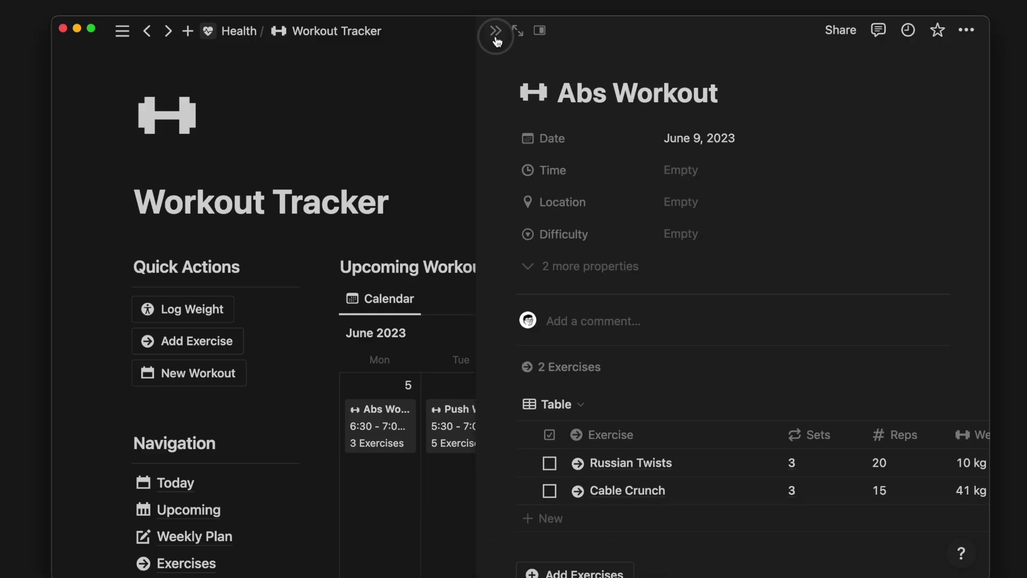
{"action": "left_click", "coordinate": [496, 30]}
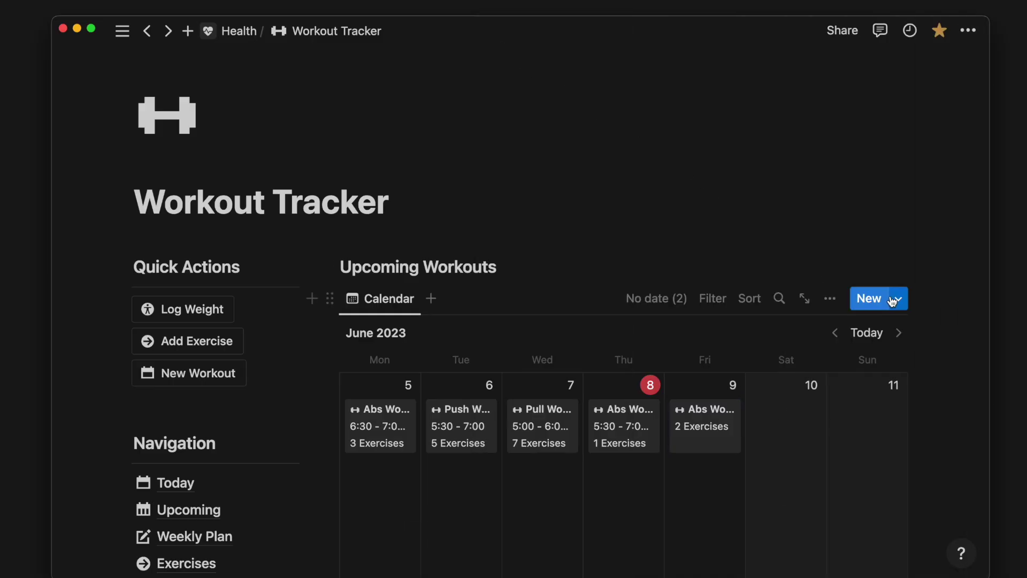
- Log a Thursday, June 8 weigh-in of 59.5 kg against the 64 kg target
{"action": "left_click", "coordinate": [897, 298]}
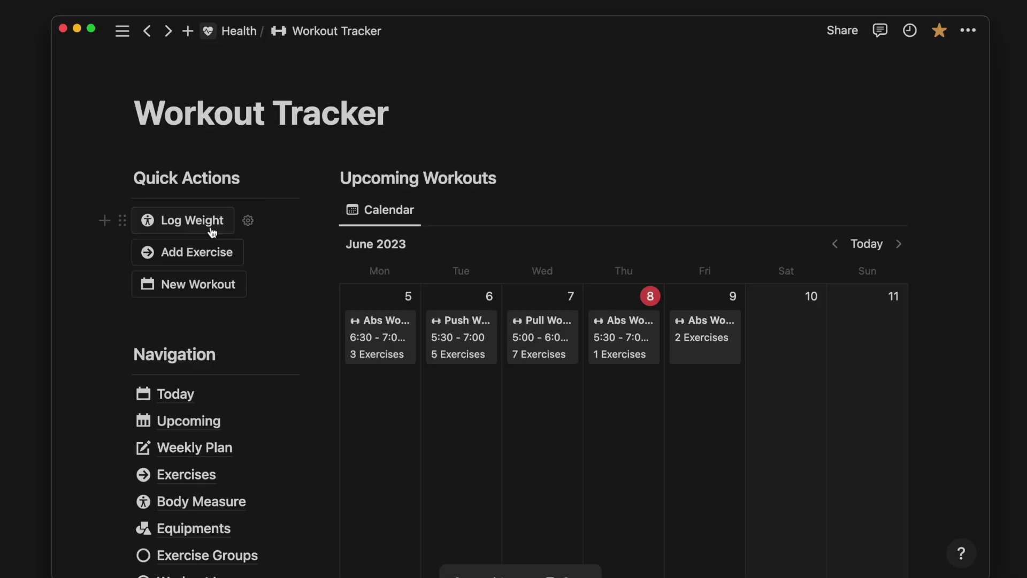
{"action": "type", "text": "Thursday"}
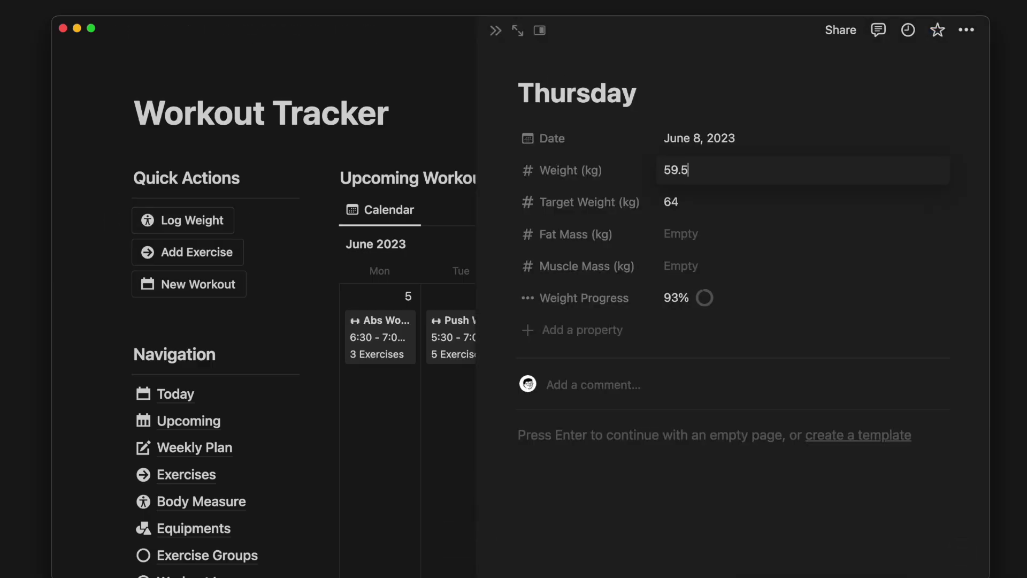
{"action": "left_click", "coordinate": [495, 33]}
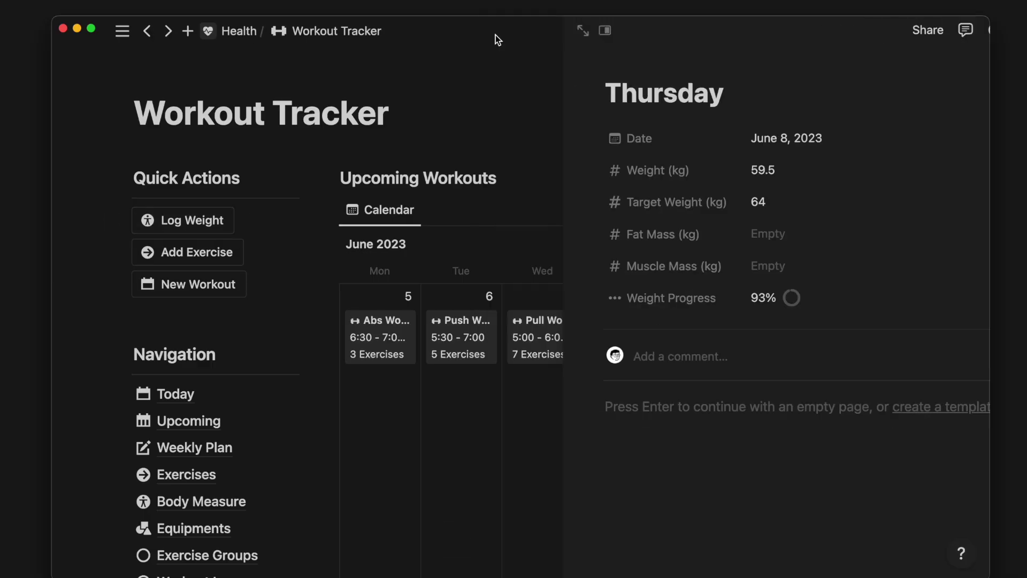
- Open the Body Measure table listing five weigh-ins, with Thursday's 59.5 kg on top
{"action": "left_click", "coordinate": [211, 503]}
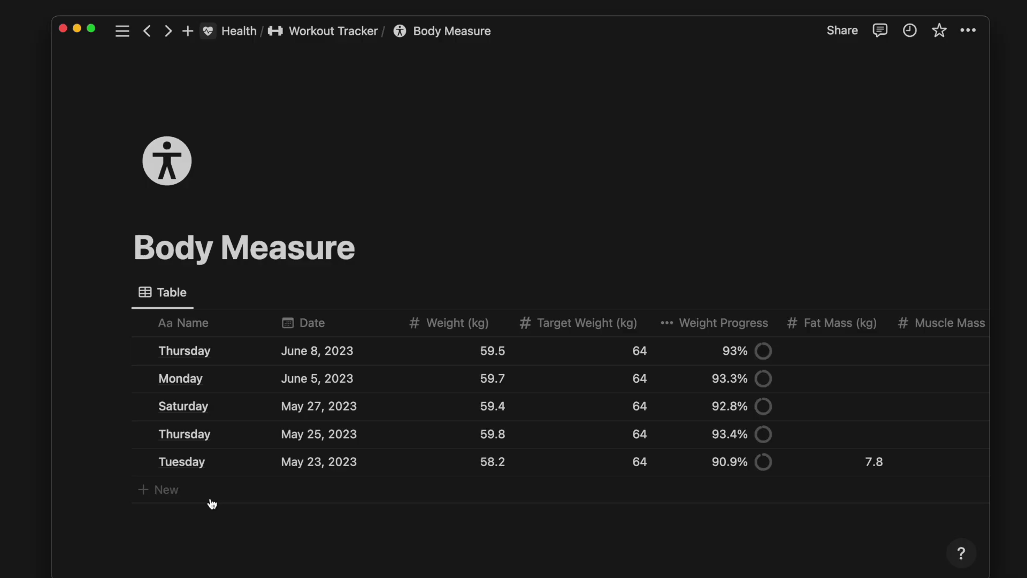